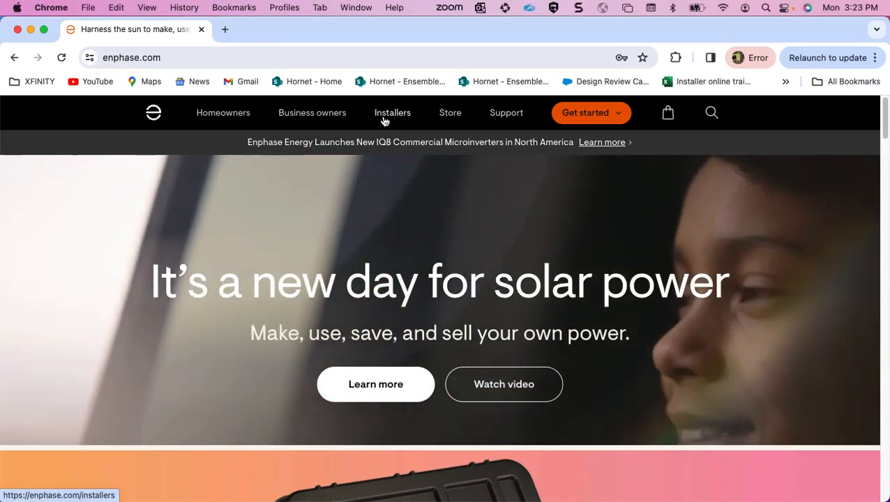
Open the System builder from the Installers section of the Enphase website.
{"action": "left_click", "coordinate": [383, 116]}
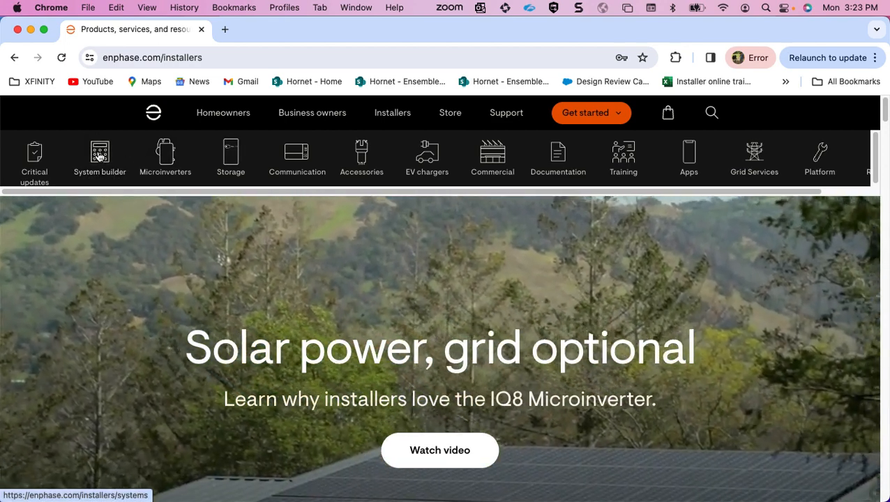
{"action": "left_click", "coordinate": [99, 157]}
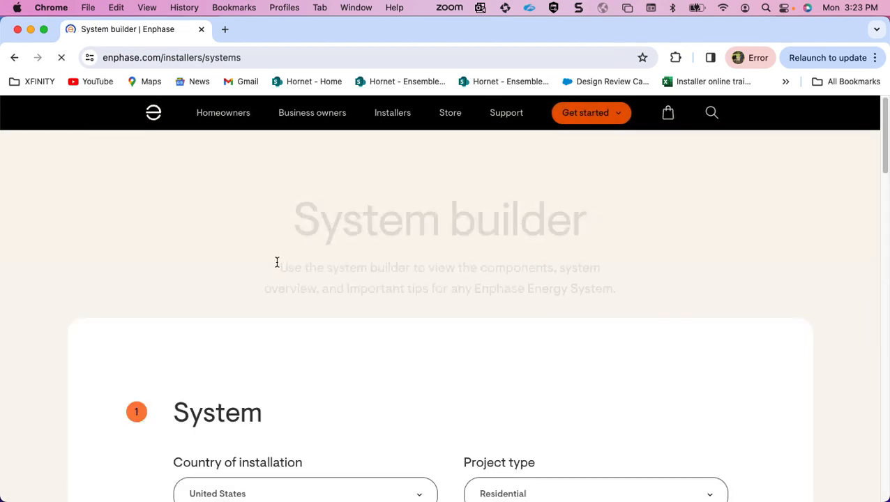
{"action": "scroll", "coordinate": [440, 292], "scroll_direction": "down", "scroll_amount": 5}
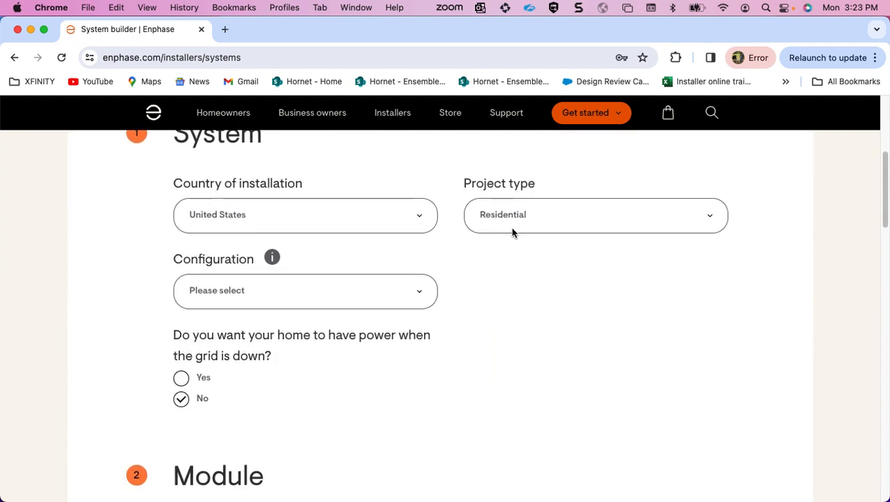
{"action": "scroll", "coordinate": [427, 288], "scroll_direction": "up", "scroll_amount": 5}
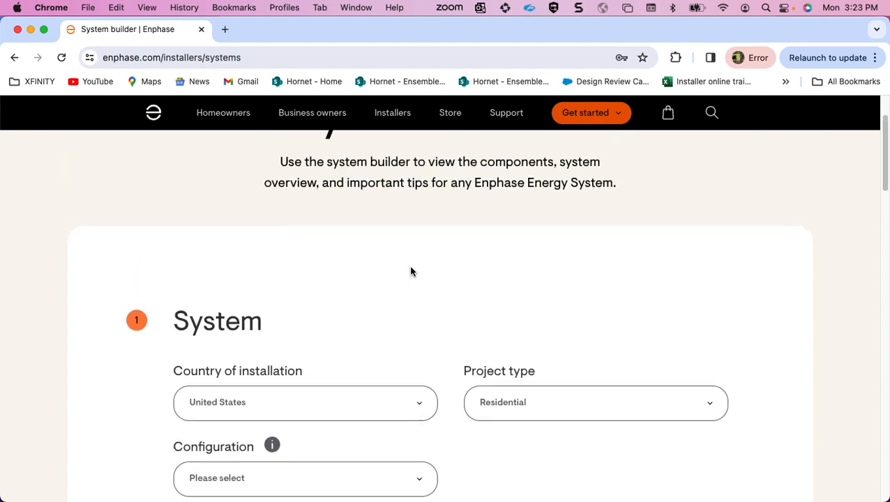
Set the project type in the System section to Commercial.
{"action": "scroll", "coordinate": [423, 319], "scroll_direction": "down", "scroll_amount": 3}
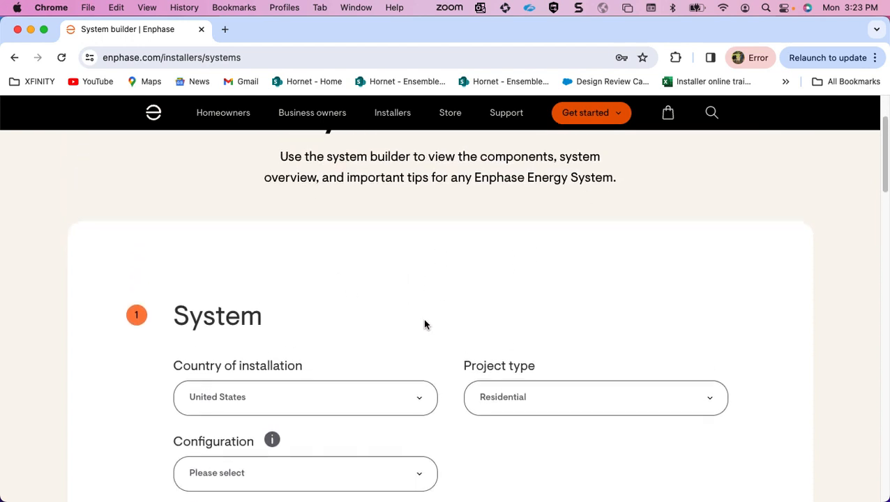
{"action": "left_click", "coordinate": [502, 301]}
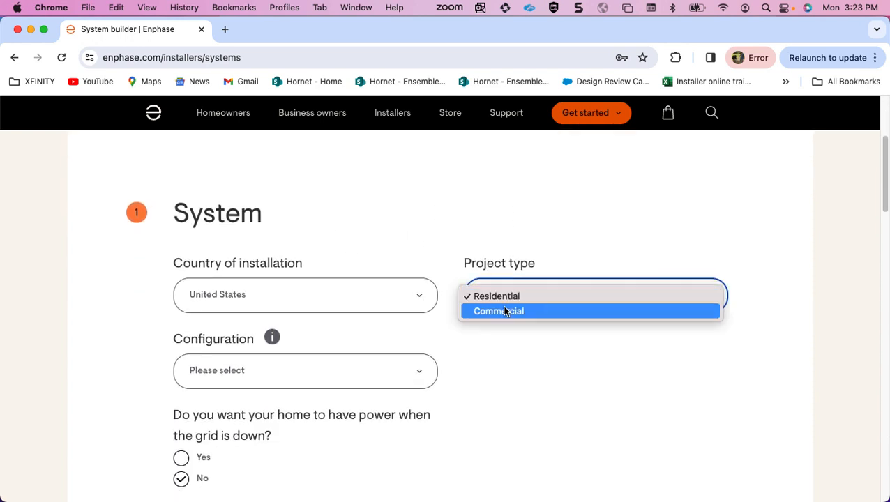
{"action": "left_click", "coordinate": [506, 311]}
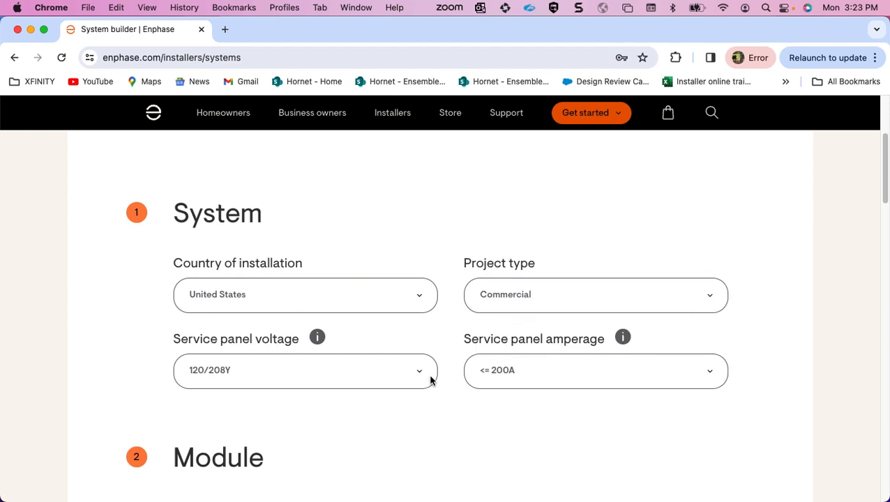
Choose 120/208Y as the service panel voltage and 201 - 400A as the service panel amperage.
{"action": "scroll", "coordinate": [469, 405], "scroll_direction": "down", "scroll_amount": 3}
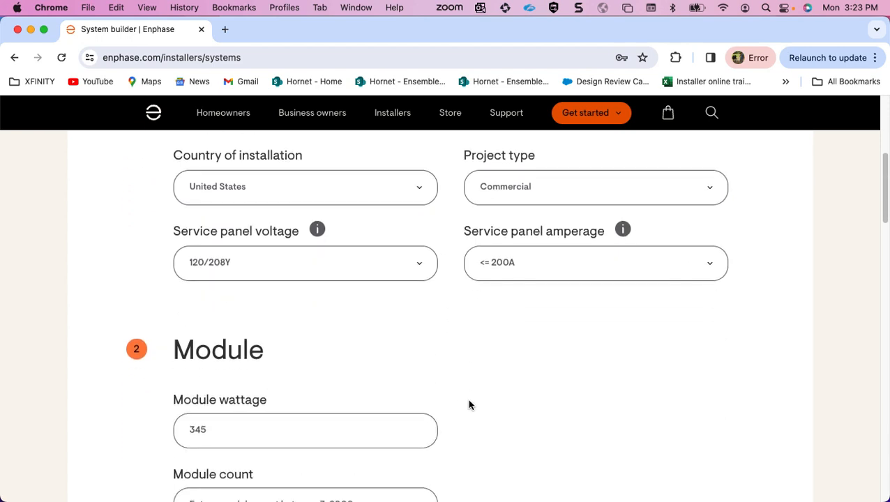
{"action": "left_click", "coordinate": [418, 266]}
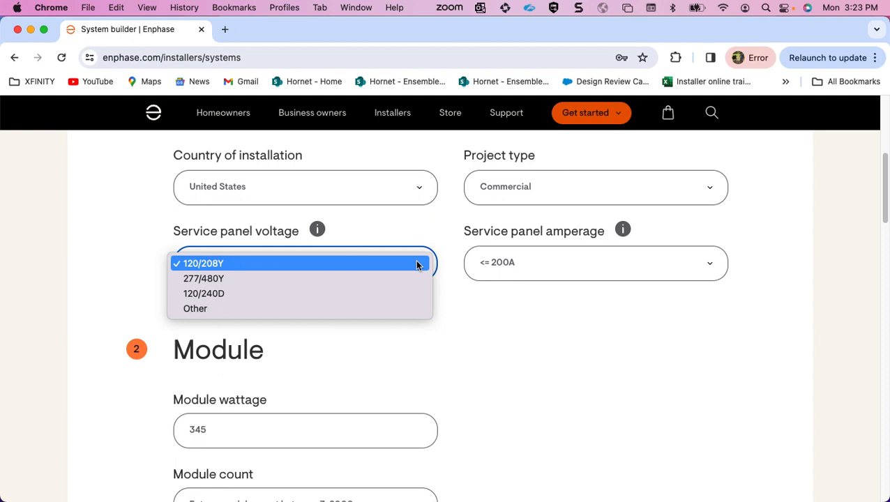
{"action": "left_click", "coordinate": [321, 263]}
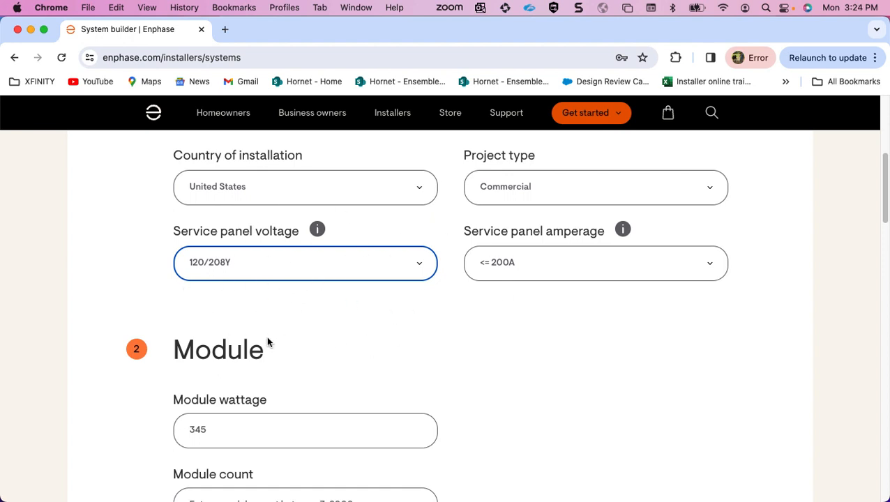
{"action": "left_click", "coordinate": [565, 258]}
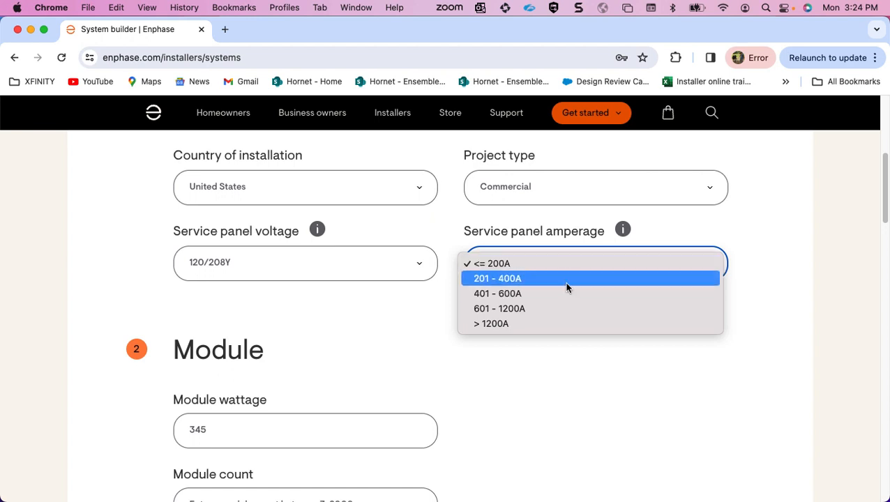
{"action": "left_click", "coordinate": [567, 285]}
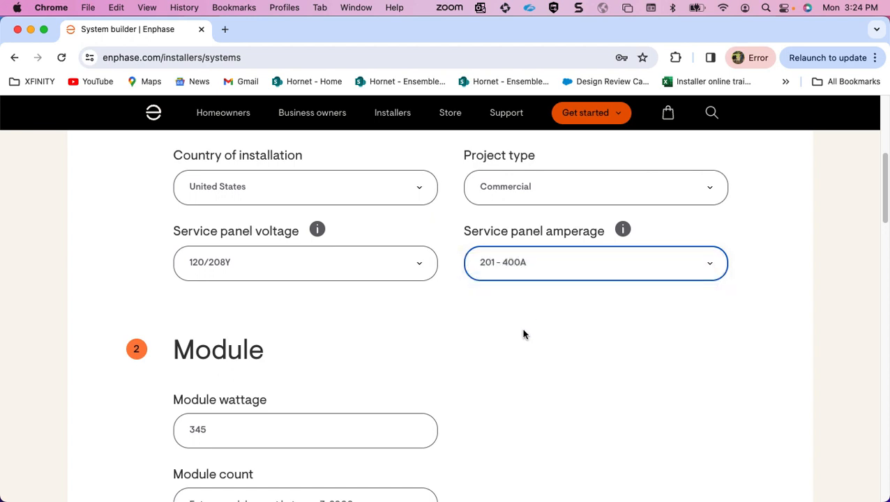
Set the module wattage in the Module section to 520.
{"action": "scroll", "coordinate": [524, 336], "scroll_direction": "down", "scroll_amount": 1}
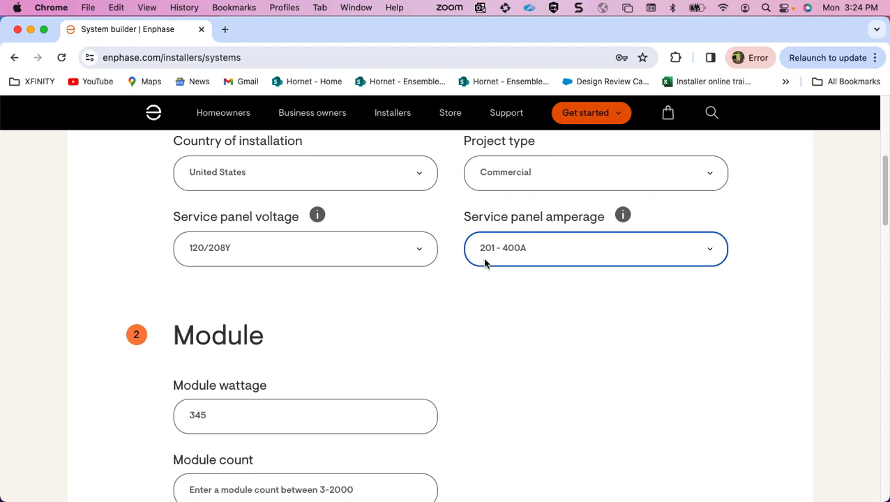
{"action": "scroll", "coordinate": [499, 290], "scroll_direction": "down", "scroll_amount": 5}
{"action": "scroll", "coordinate": [499, 291], "scroll_direction": "down", "scroll_amount": 5}
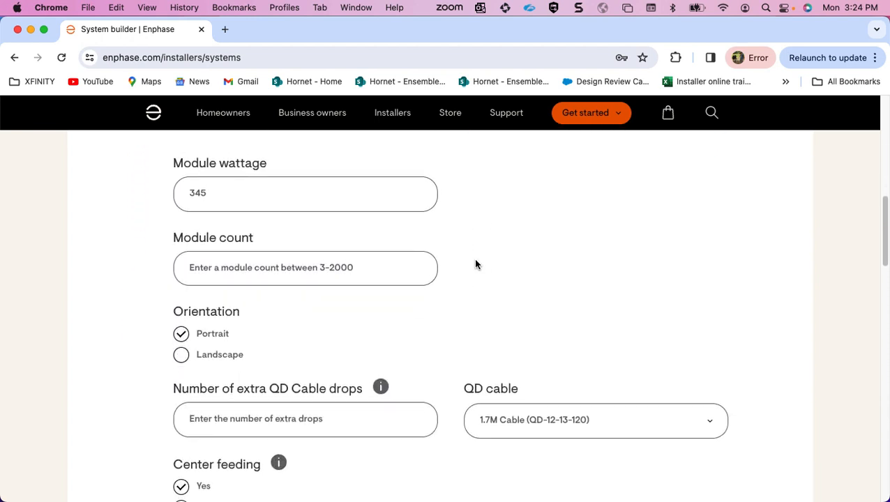
{"action": "left_click", "coordinate": [317, 197]}
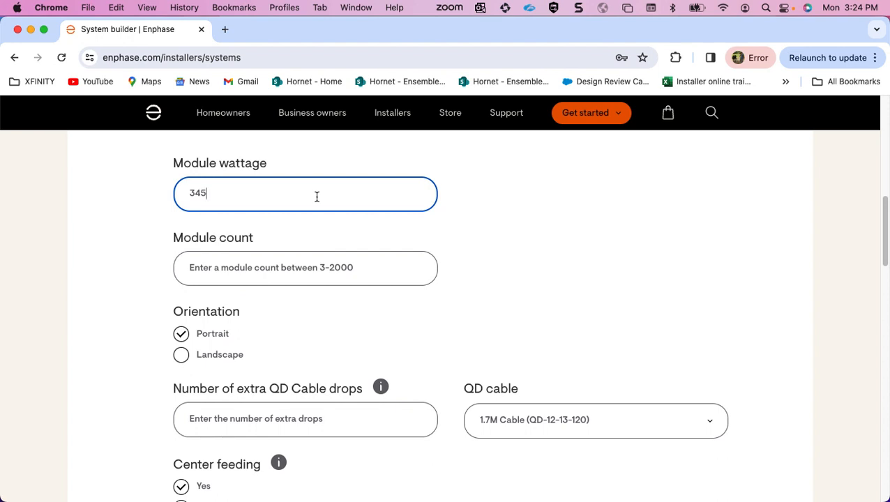
{"action": "double_click", "coordinate": [317, 196]}
{"action": "type", "text": "5"}
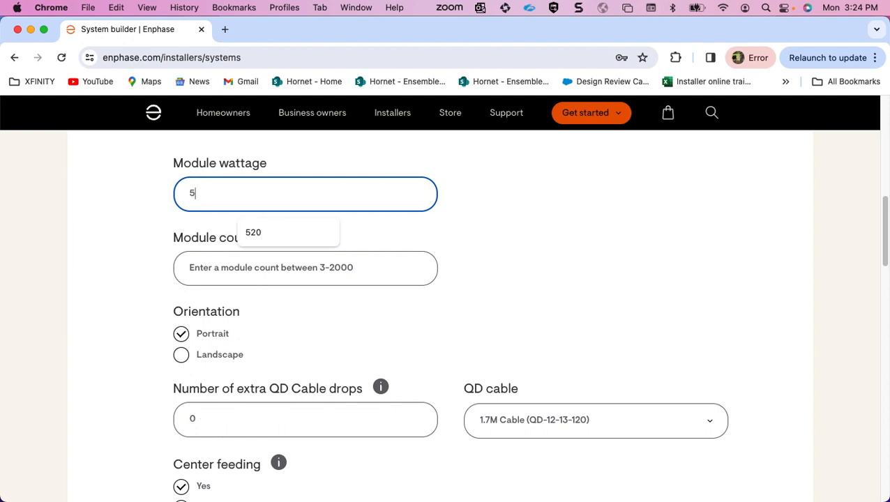
{"action": "type", "text": "20"}
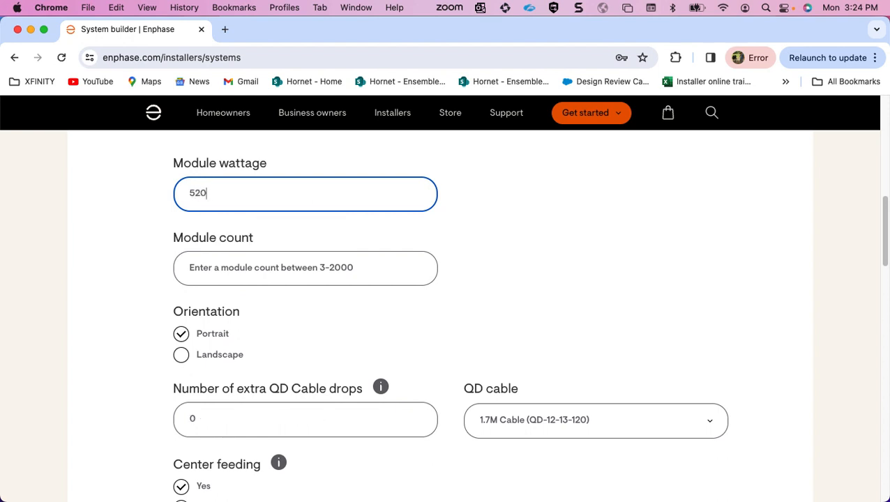
Enter a module count of 75 for the PV system.
{"action": "scroll", "coordinate": [427, 257], "scroll_direction": "down", "scroll_amount": 2}
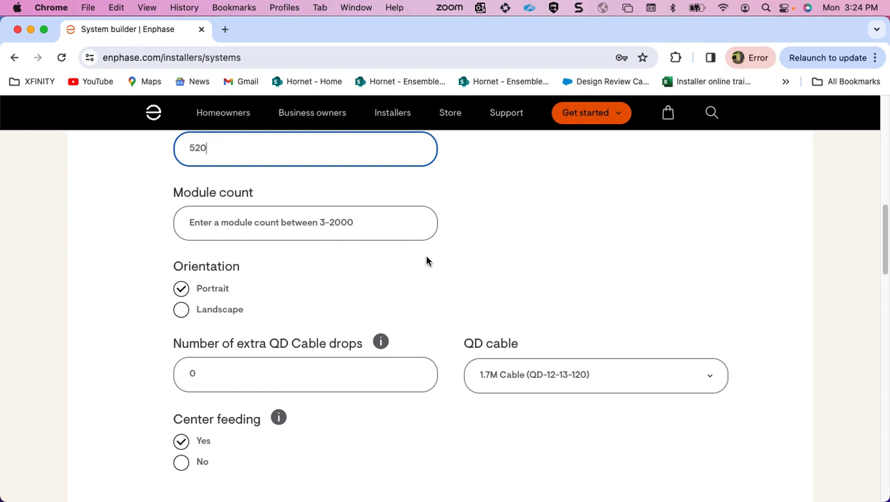
{"action": "left_click", "coordinate": [353, 224]}
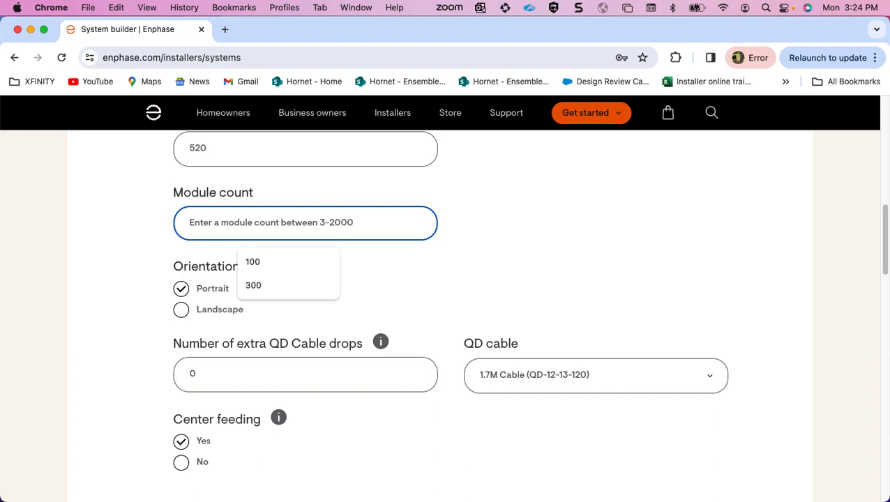
{"action": "type", "text": "75"}
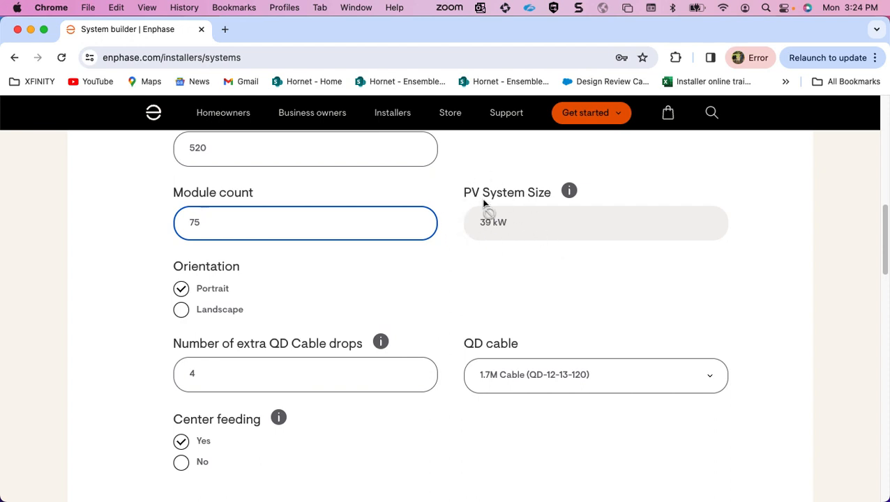
Try the Landscape module orientation and switch back to Portrait.
{"action": "scroll", "coordinate": [534, 285], "scroll_direction": "down", "scroll_amount": 1}
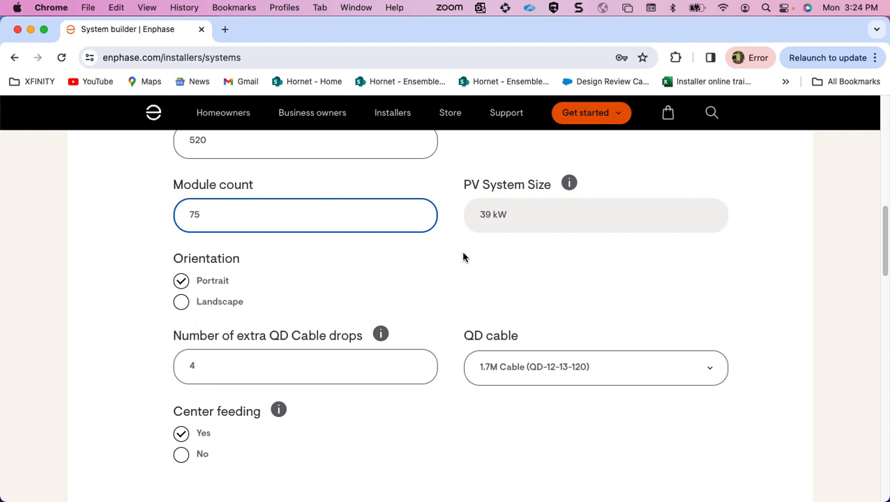
{"action": "scroll", "coordinate": [461, 251], "scroll_direction": "down", "scroll_amount": 4}
{"action": "scroll", "coordinate": [250, 169], "scroll_direction": "up", "scroll_amount": 1}
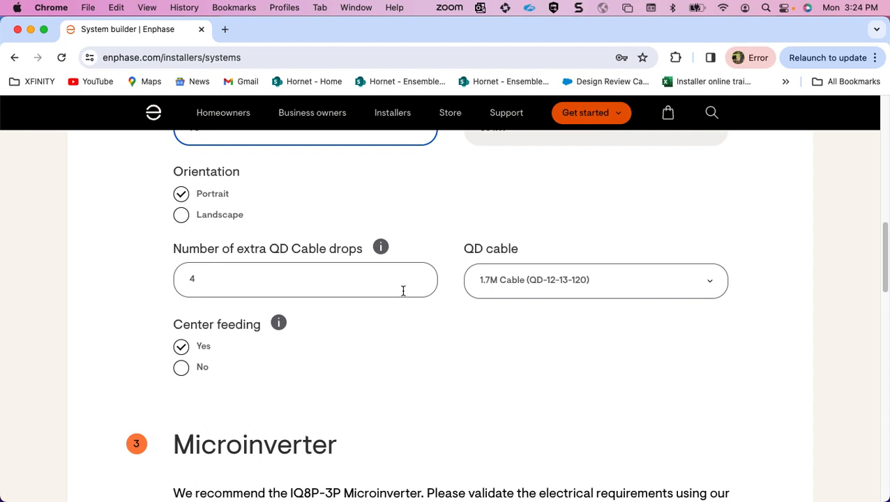
{"action": "left_click", "coordinate": [182, 218]}
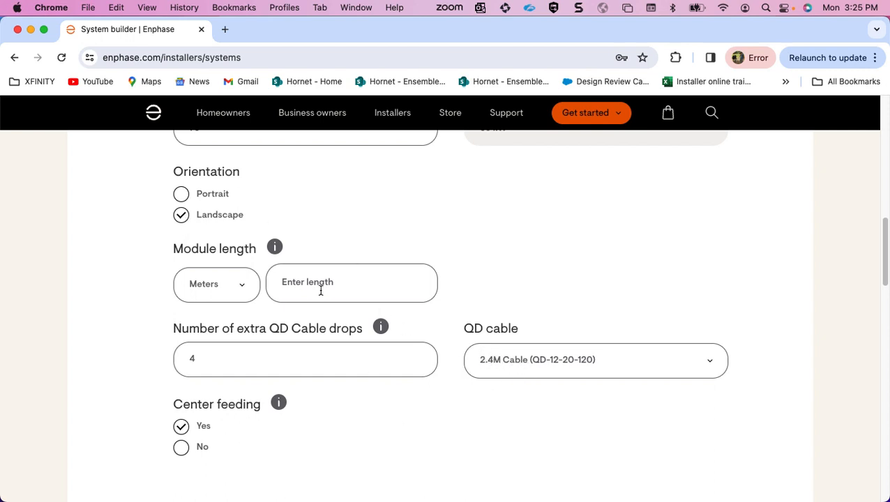
{"action": "left_click", "coordinate": [183, 194]}
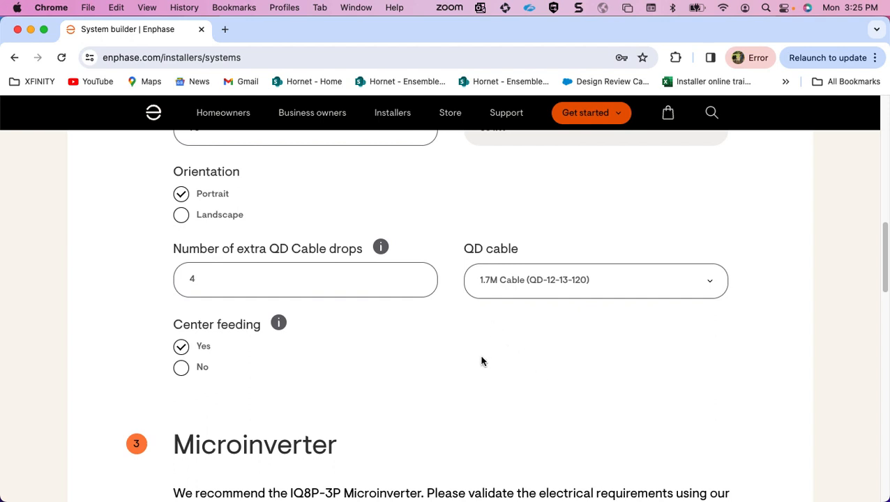
Try module counts of 100 and 200, and restore the count to 75.
{"action": "scroll", "coordinate": [342, 293], "scroll_direction": "up", "scroll_amount": 2}
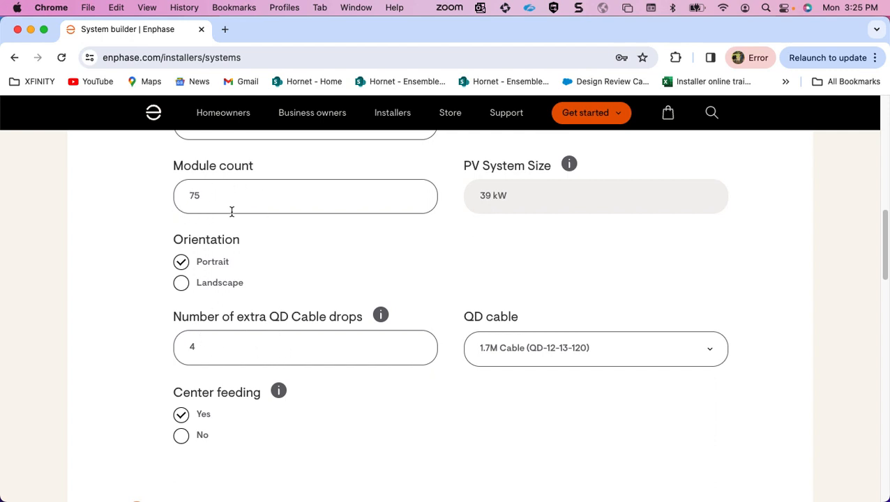
{"action": "left_click_drag", "start_coordinate": [205, 196], "coordinate": [144, 193]}
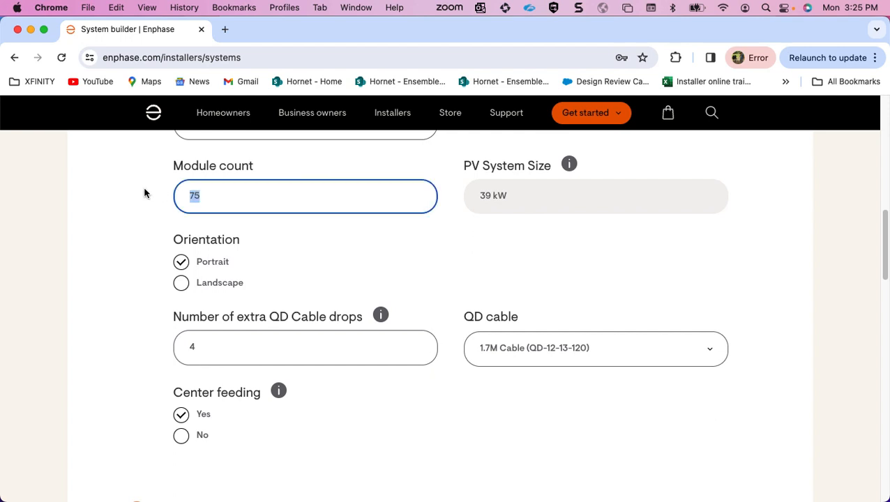
{"action": "type", "text": "100"}
{"action": "left_click_drag", "start_coordinate": [208, 201], "coordinate": [177, 199]}
{"action": "type", "text": "200"}
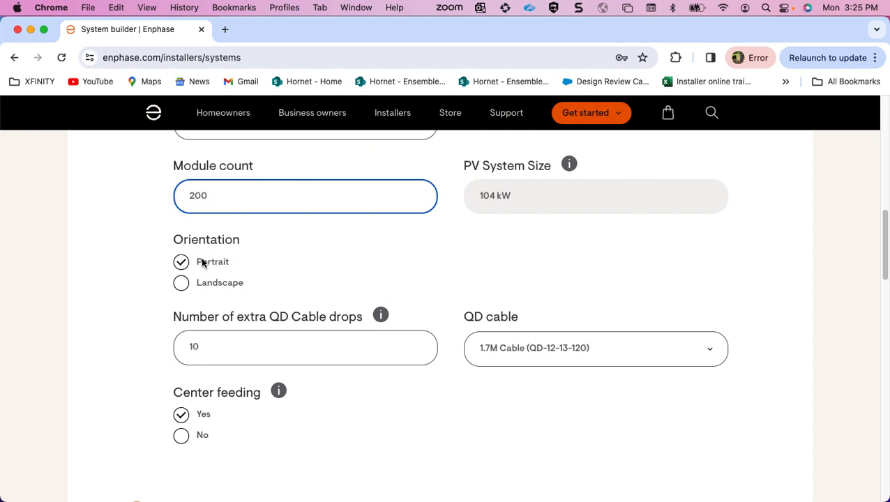
{"action": "left_click_drag", "start_coordinate": [218, 196], "coordinate": [165, 201]}
{"action": "type", "text": "75"}
{"action": "left_click", "coordinate": [437, 268]}
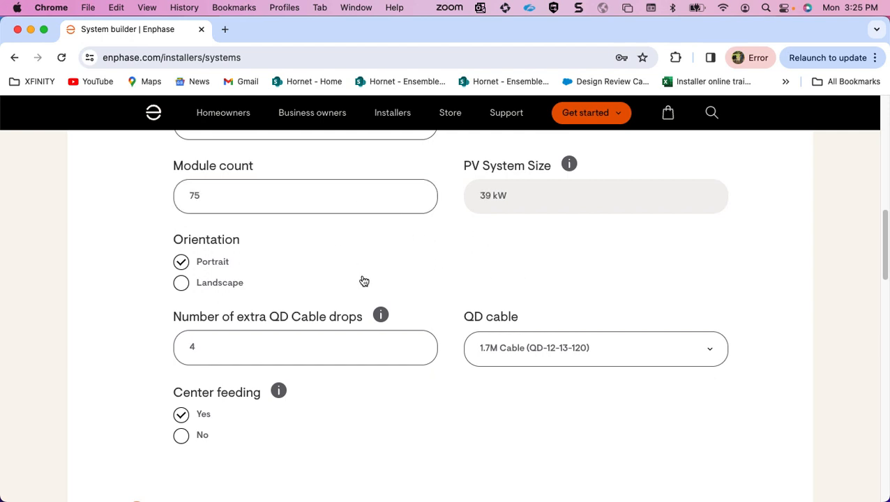
Review the QD cable and center feeding settings, including the center feeding information, and the recommended microinverter series and model.
{"action": "scroll", "coordinate": [363, 277], "scroll_direction": "down", "scroll_amount": 3}
{"action": "scroll", "coordinate": [363, 277], "scroll_direction": "up", "scroll_amount": 1}
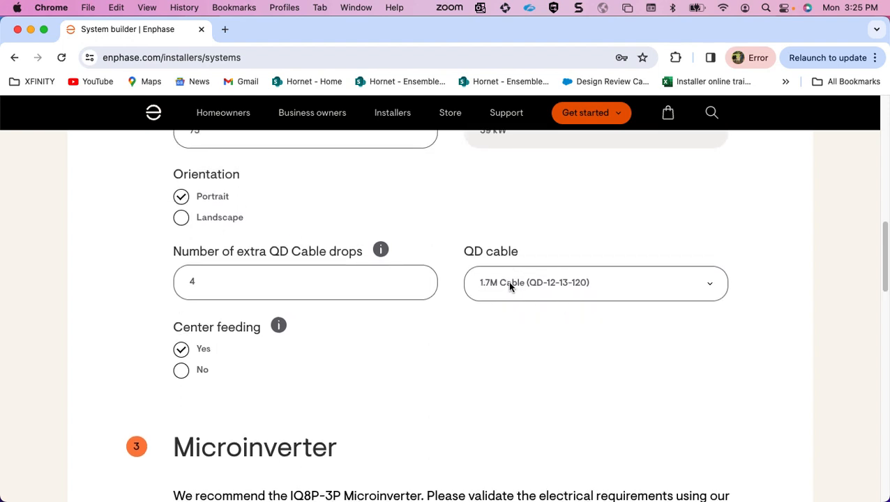
{"action": "scroll", "coordinate": [510, 287], "scroll_direction": "down", "scroll_amount": 3}
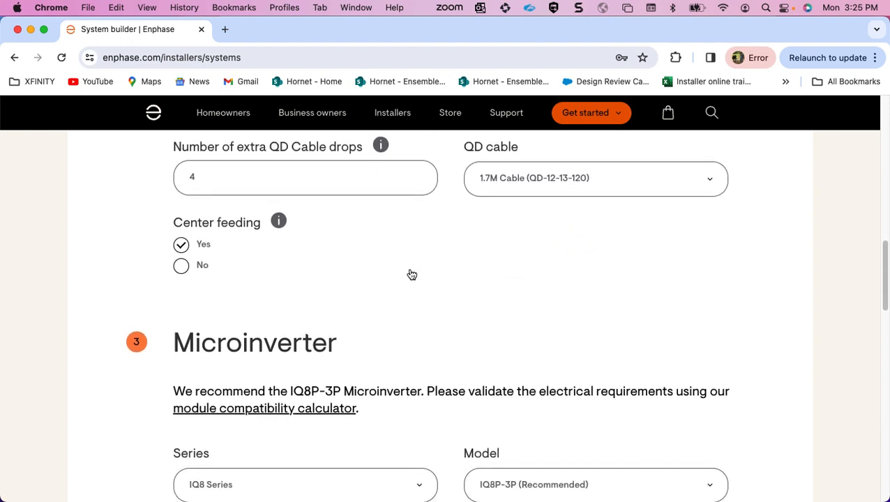
{"action": "scroll", "coordinate": [410, 276], "scroll_direction": "down", "scroll_amount": 1}
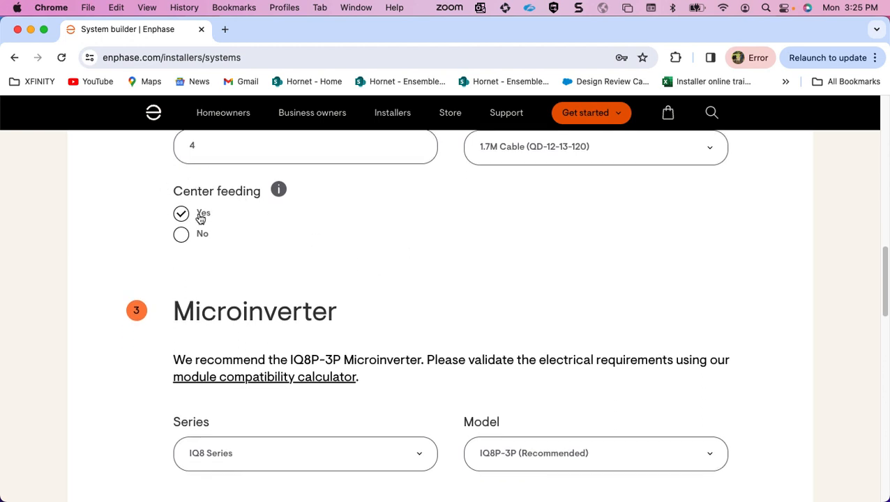
{"action": "scroll", "coordinate": [330, 279], "scroll_direction": "down", "scroll_amount": 2}
{"action": "scroll", "coordinate": [330, 279], "scroll_direction": "down", "scroll_amount": 2}
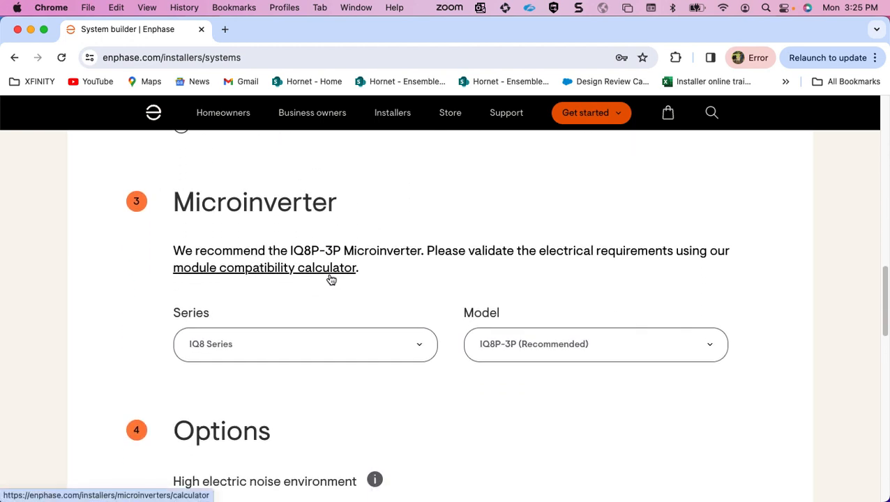
{"action": "scroll", "coordinate": [330, 279], "scroll_direction": "down", "scroll_amount": 1}
{"action": "scroll", "coordinate": [330, 282], "scroll_direction": "up", "scroll_amount": 3}
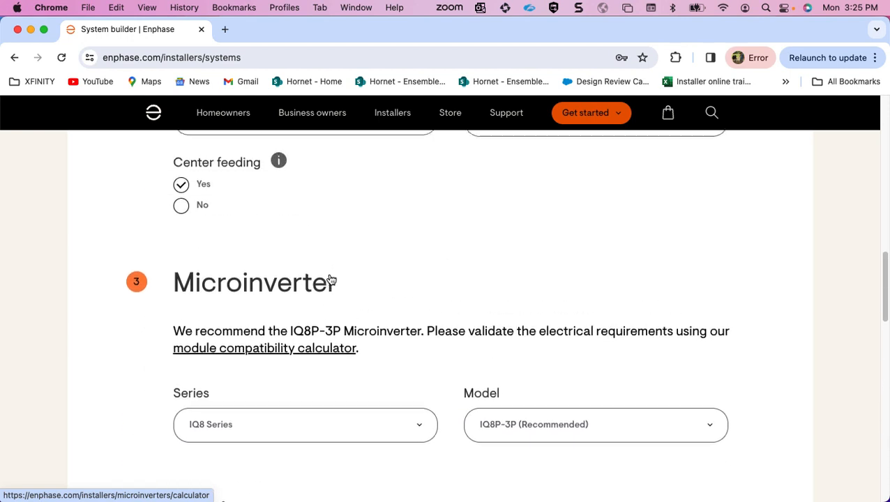
{"action": "mouse_move", "coordinate": [279, 175]}
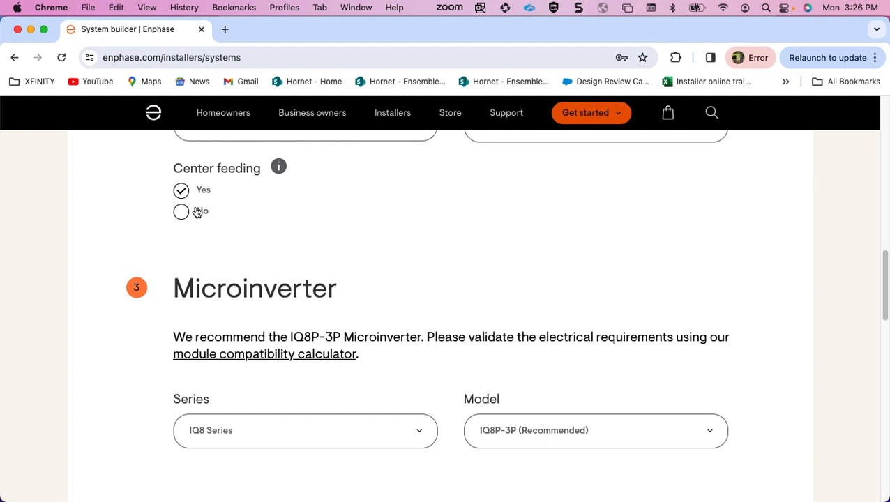
{"action": "scroll", "coordinate": [453, 263], "scroll_direction": "down", "scroll_amount": 3}
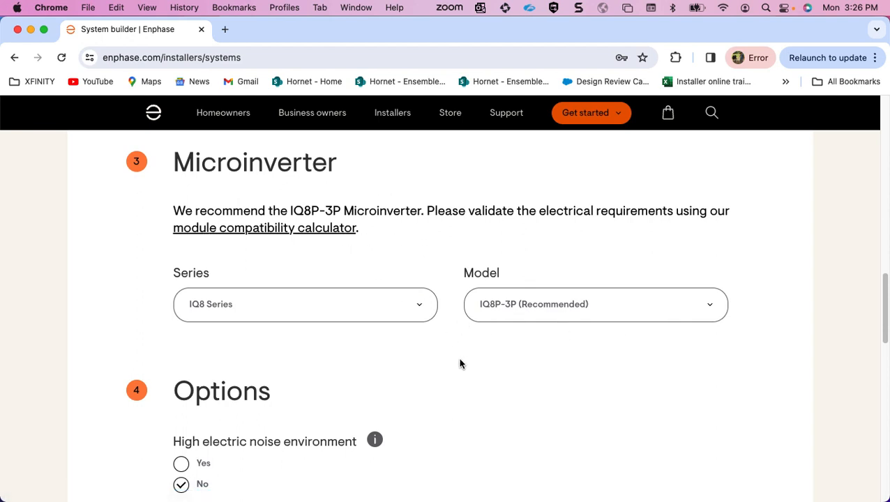
Set the system's internet connection to WiFi only, keep high electric noise environment at No, and calculate the system.
{"action": "scroll", "coordinate": [419, 338], "scroll_direction": "down", "scroll_amount": 1}
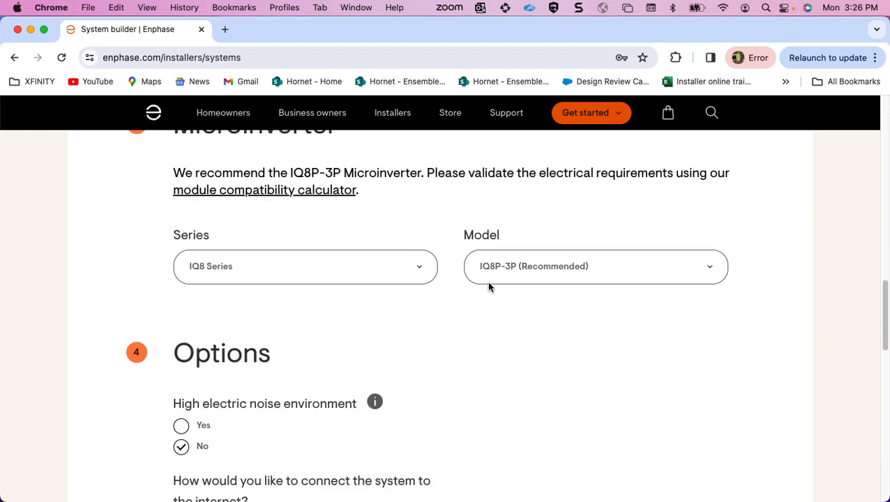
{"action": "scroll", "coordinate": [440, 281], "scroll_direction": "down", "scroll_amount": 5}
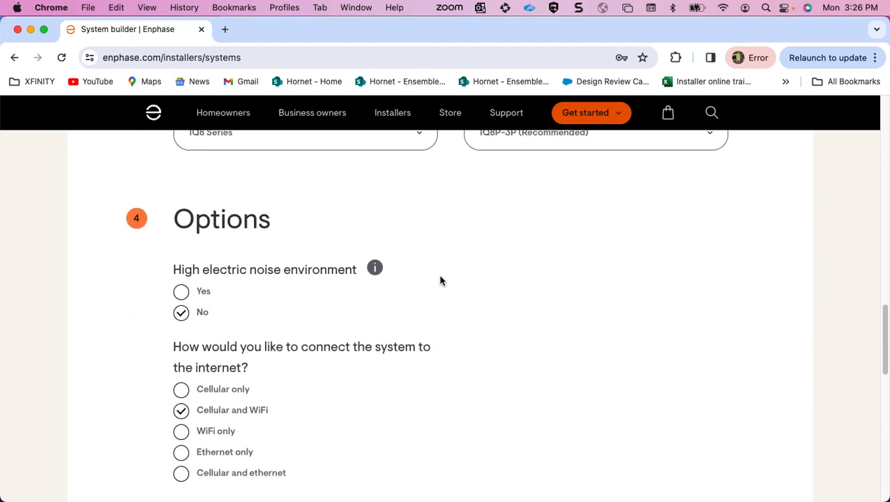
{"action": "scroll", "coordinate": [440, 281], "scroll_direction": "down", "scroll_amount": 1}
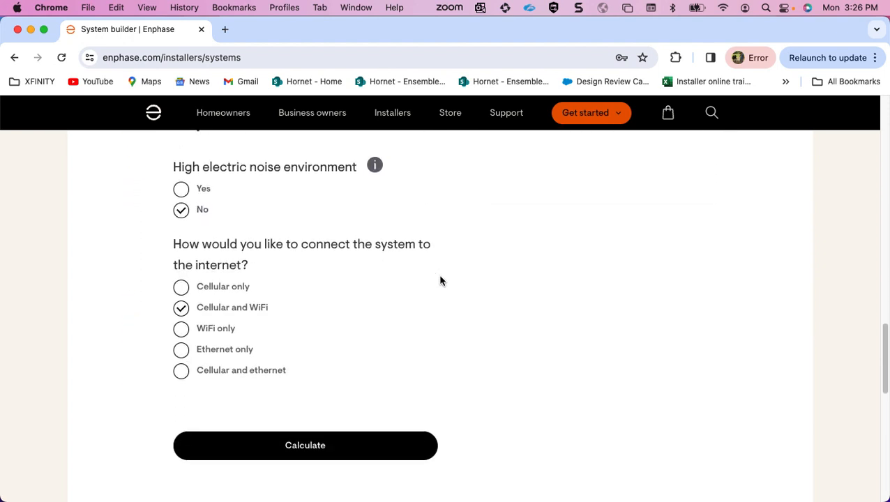
{"action": "scroll", "coordinate": [440, 280], "scroll_direction": "up", "scroll_amount": 3}
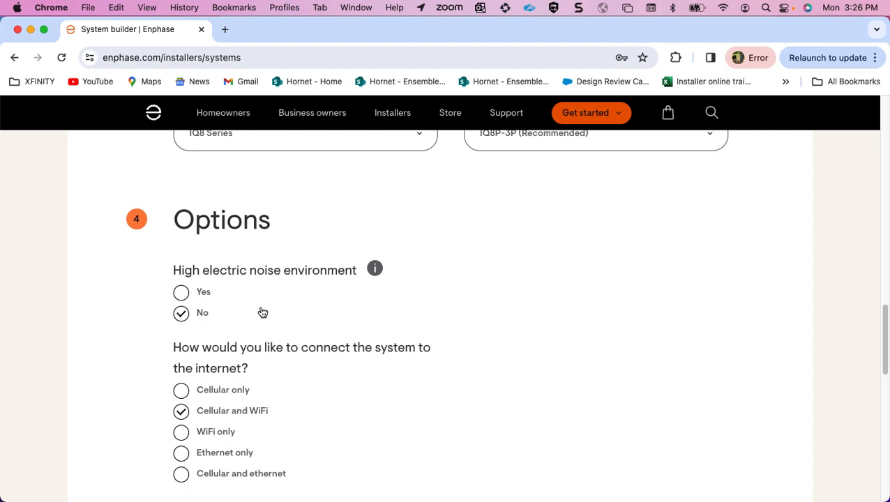
{"action": "scroll", "coordinate": [262, 313], "scroll_direction": "down", "scroll_amount": 2}
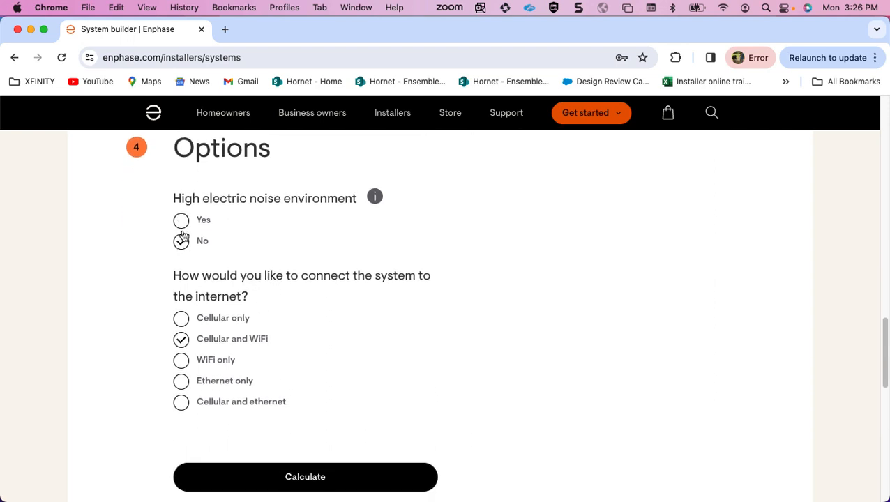
{"action": "scroll", "coordinate": [354, 302], "scroll_direction": "down", "scroll_amount": 2}
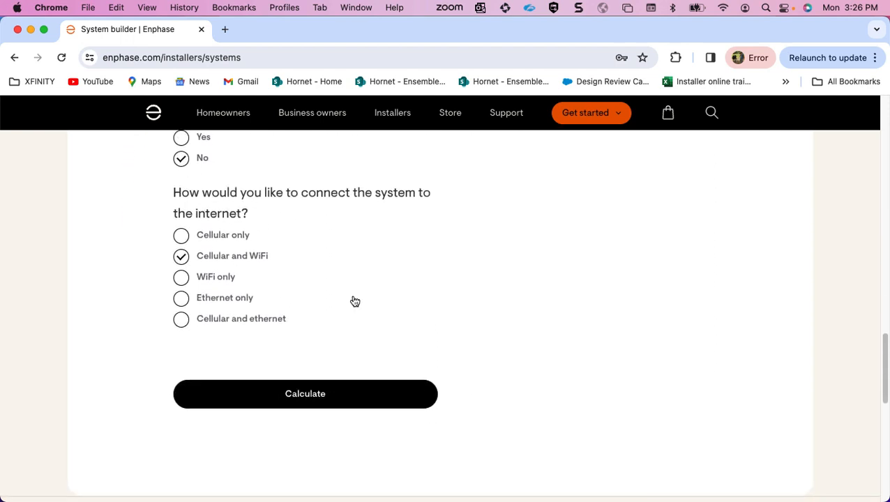
{"action": "scroll", "coordinate": [354, 302], "scroll_direction": "down", "scroll_amount": 1}
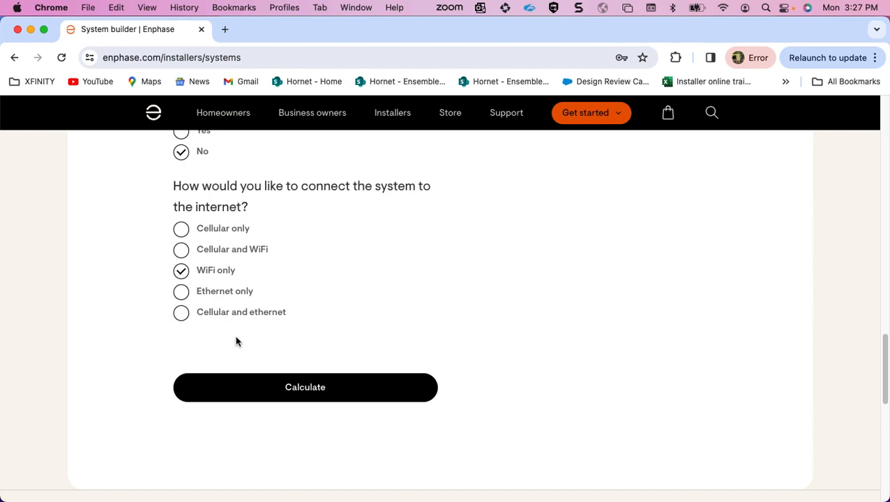
{"action": "left_click", "coordinate": [282, 389]}
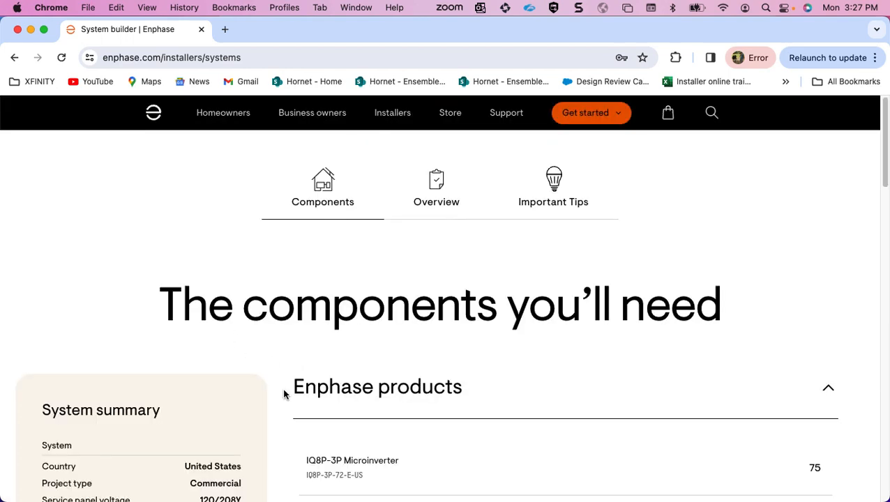
Review the system summary and the required Enphase and third-party products with their quantities.
{"action": "scroll", "coordinate": [284, 395], "scroll_direction": "down", "scroll_amount": 3}
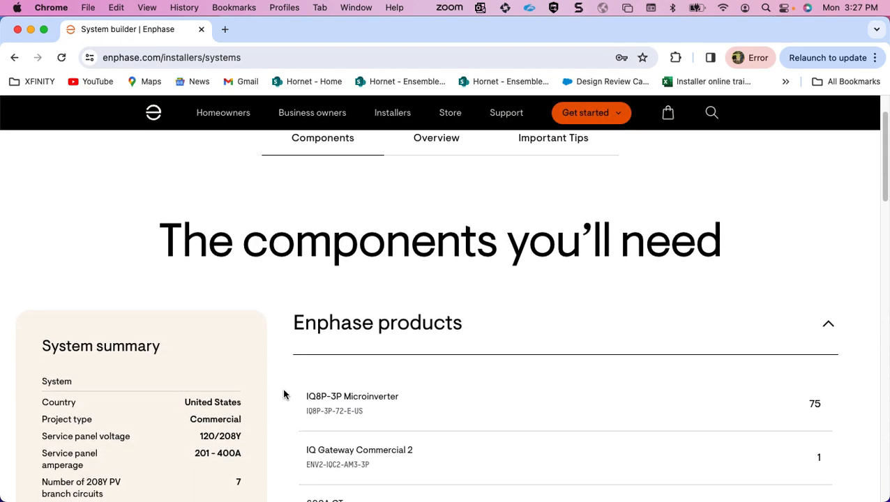
{"action": "scroll", "coordinate": [284, 395], "scroll_direction": "down", "scroll_amount": 4}
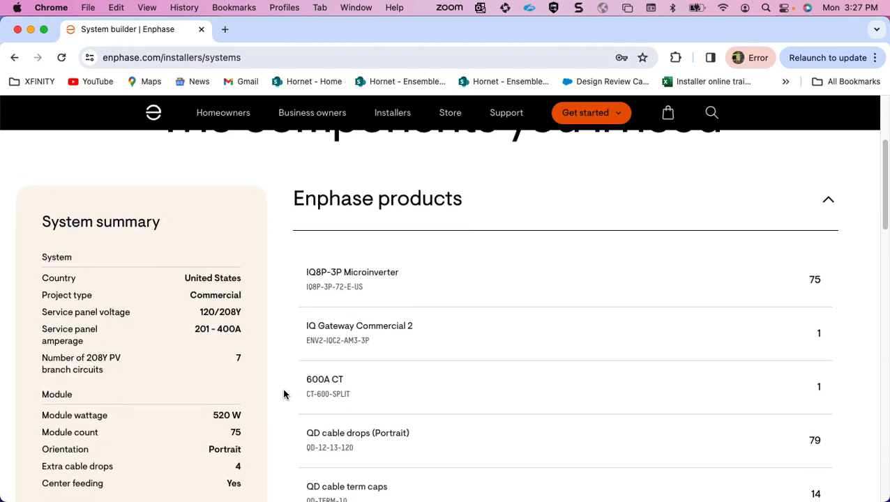
{"action": "scroll", "coordinate": [284, 395], "scroll_direction": "down", "scroll_amount": 2}
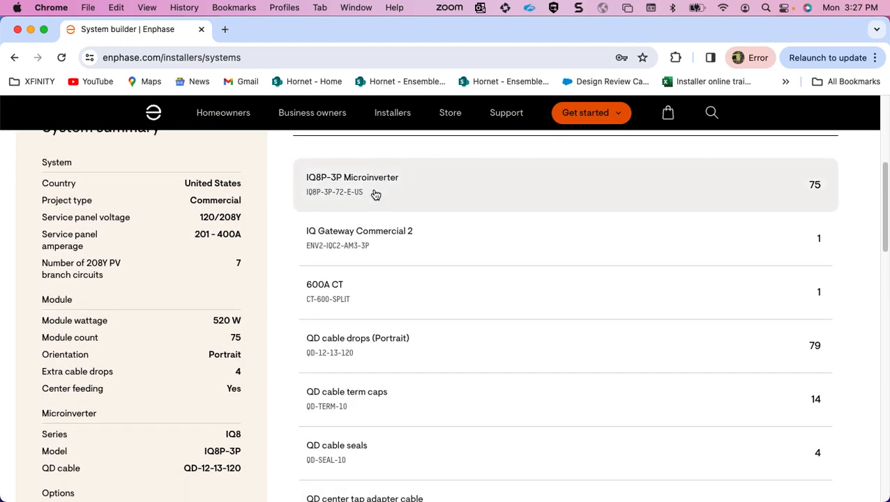
{"action": "scroll", "coordinate": [703, 232], "scroll_direction": "down", "scroll_amount": 1}
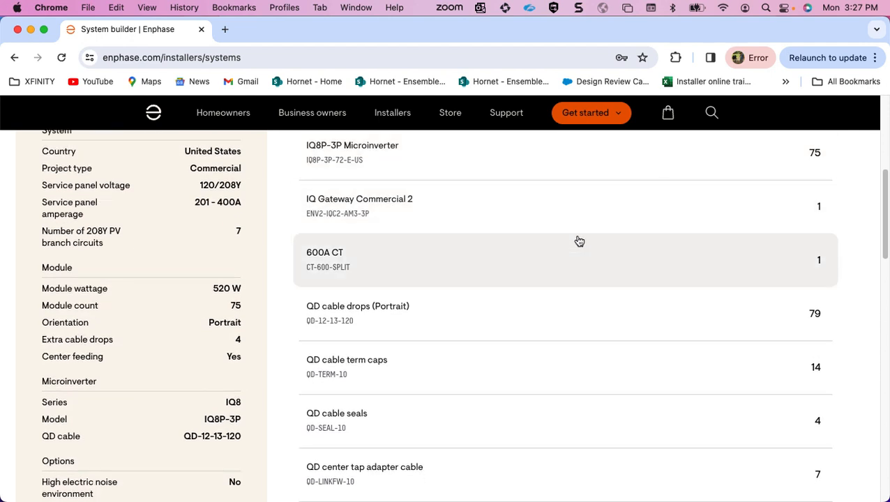
{"action": "scroll", "coordinate": [570, 265], "scroll_direction": "down", "scroll_amount": 3}
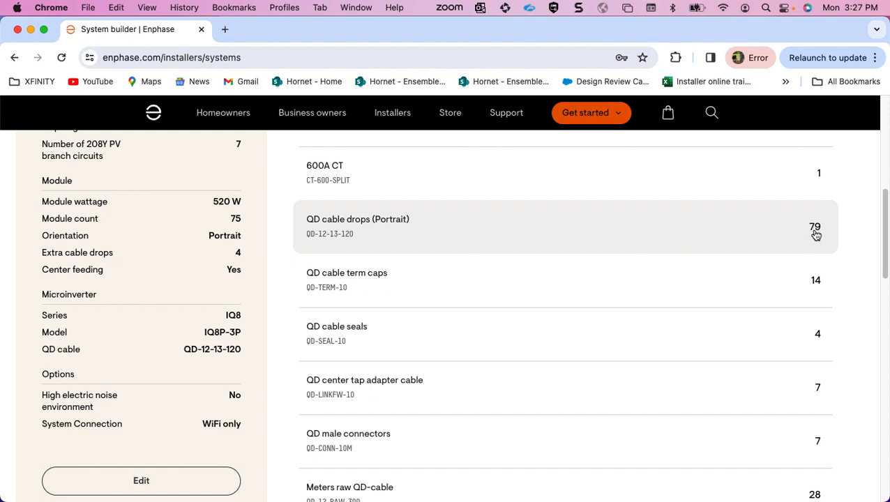
{"action": "scroll", "coordinate": [816, 234], "scroll_direction": "down", "scroll_amount": 1}
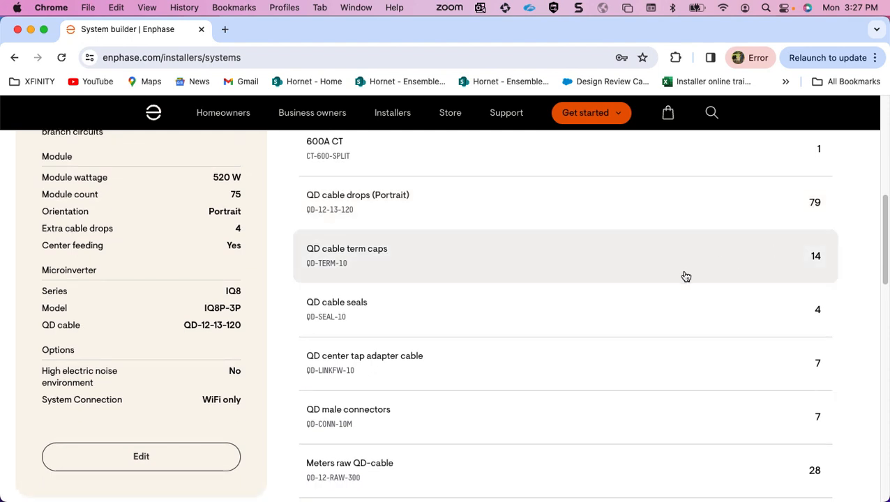
{"action": "scroll", "coordinate": [685, 277], "scroll_direction": "down", "scroll_amount": 4}
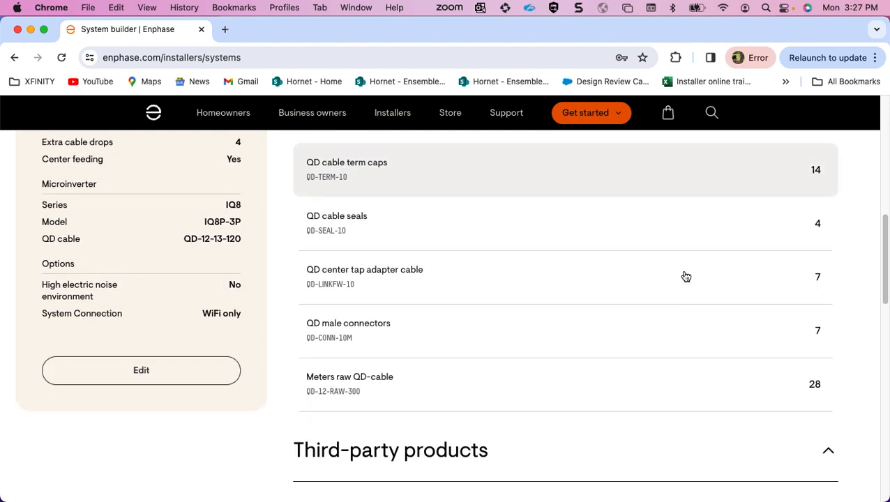
{"action": "scroll", "coordinate": [682, 269], "scroll_direction": "down", "scroll_amount": 1}
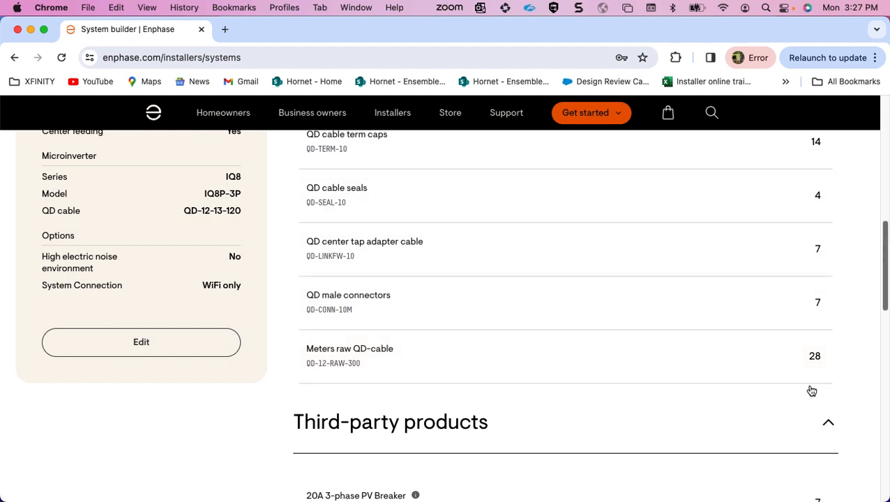
{"action": "scroll", "coordinate": [752, 274], "scroll_direction": "down", "scroll_amount": 1}
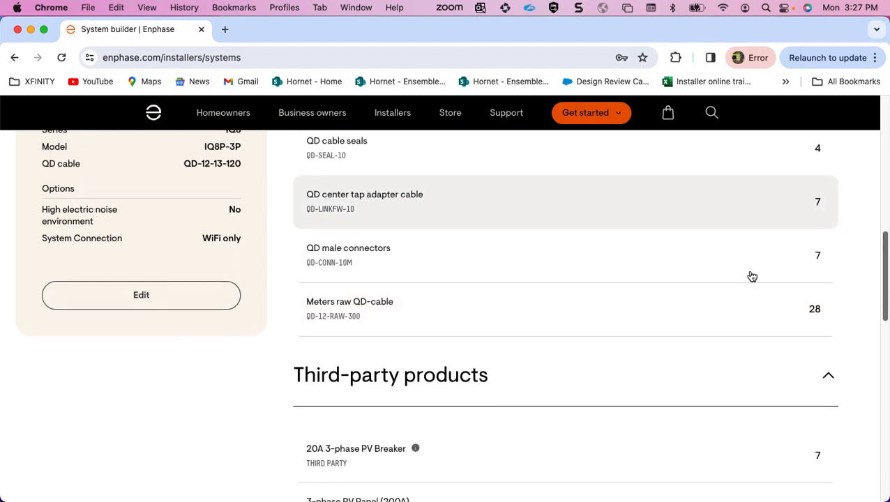
{"action": "scroll", "coordinate": [752, 277], "scroll_direction": "down", "scroll_amount": 5}
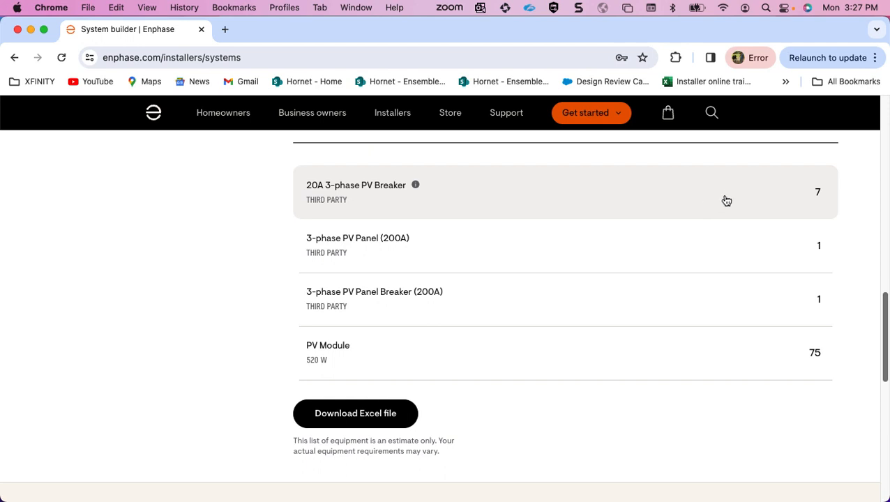
{"action": "scroll", "coordinate": [716, 196], "scroll_direction": "down", "scroll_amount": 1}
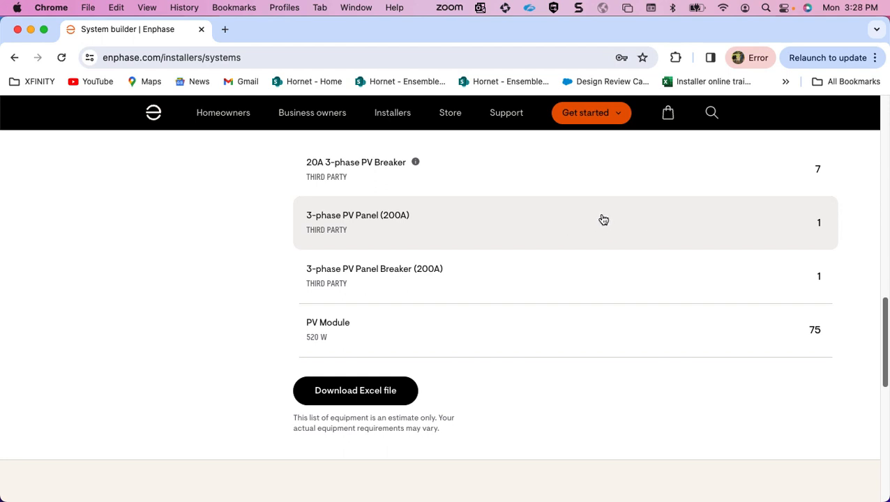
{"action": "scroll", "coordinate": [603, 220], "scroll_direction": "down", "scroll_amount": 4}
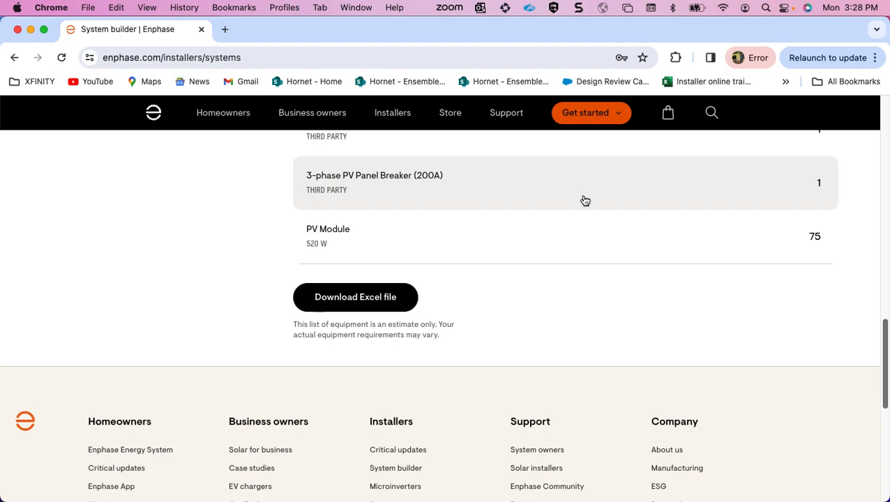
{"action": "scroll", "coordinate": [585, 201], "scroll_direction": "down", "scroll_amount": 1}
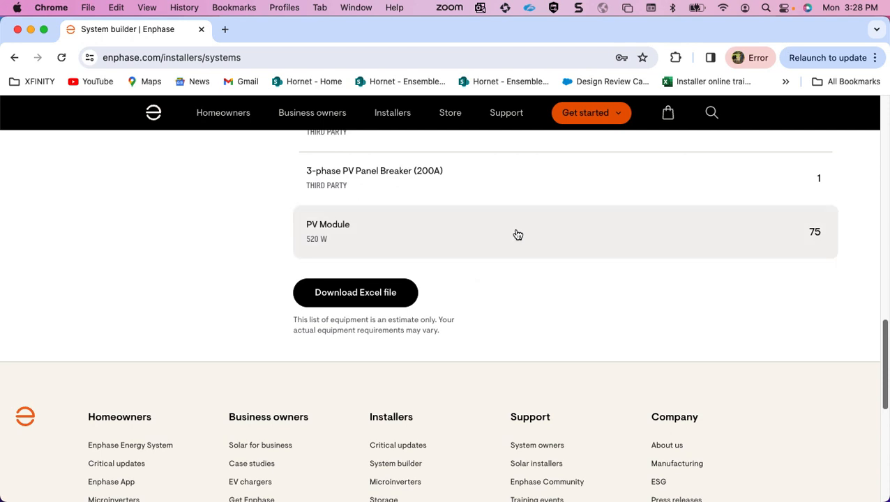
Download the component list as an Excel file and open Enphase_BOM_calculator.xlsx in Excel.
{"action": "scroll", "coordinate": [518, 234], "scroll_direction": "up", "scroll_amount": 3}
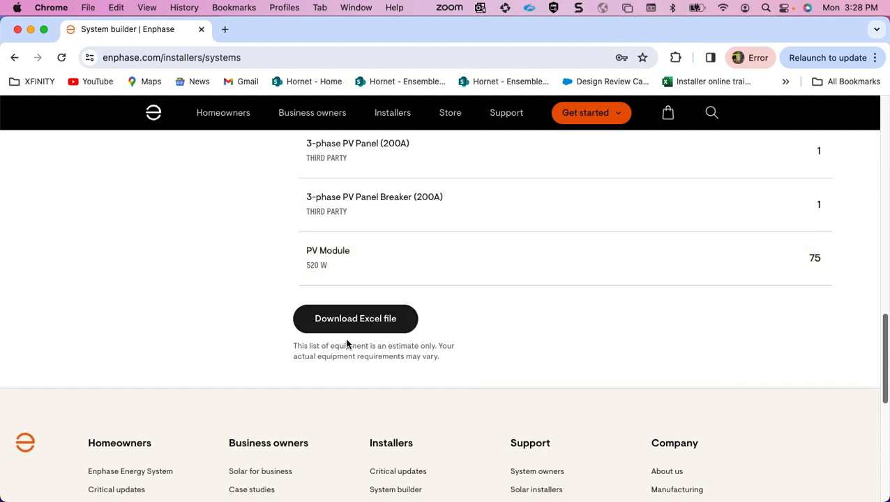
{"action": "left_click", "coordinate": [352, 330]}
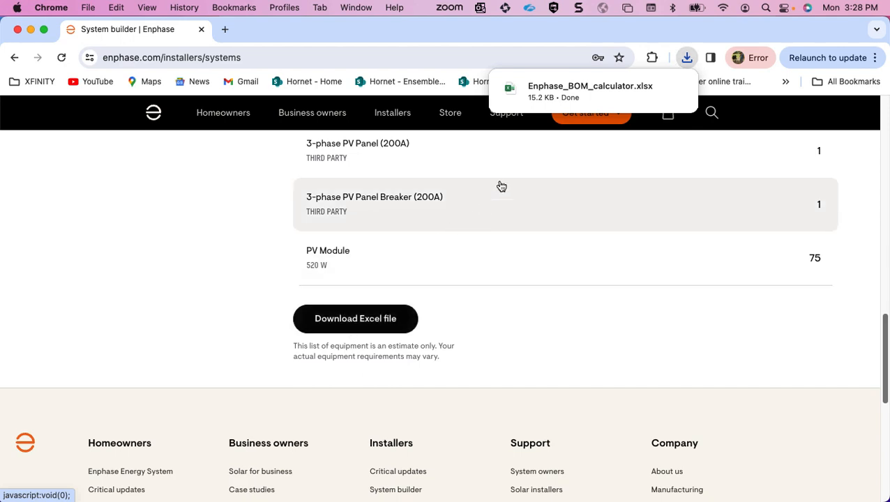
{"action": "left_click", "coordinate": [575, 97]}
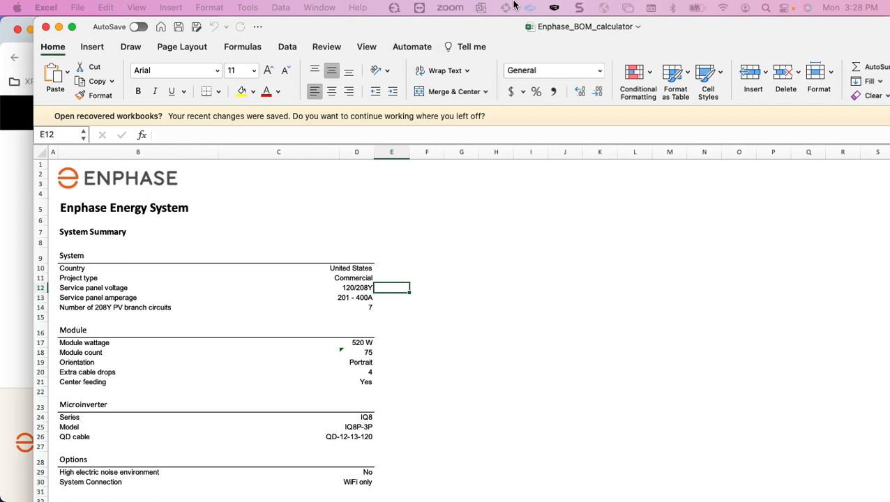
Look through the system summary and product tables in the Bill of materials sheet, and return to the System builder results in Chrome.
{"action": "scroll", "coordinate": [447, 318], "scroll_direction": "down", "scroll_amount": 5}
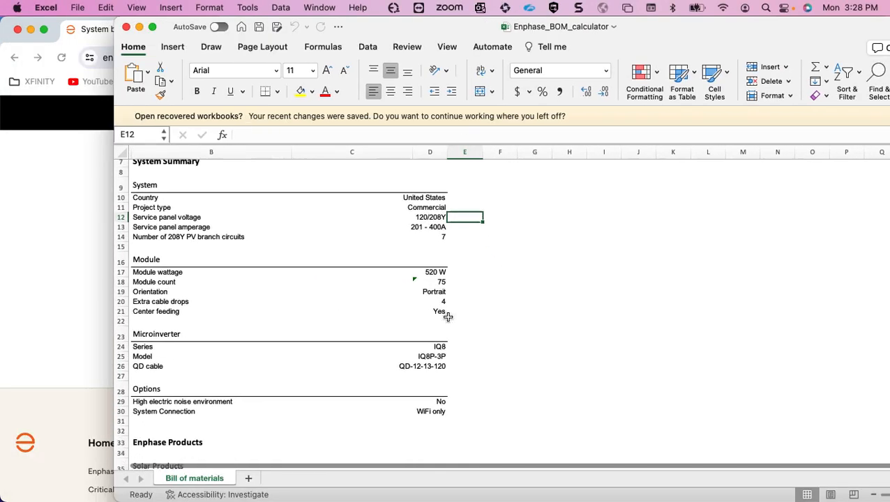
{"action": "scroll", "coordinate": [448, 318], "scroll_direction": "down", "scroll_amount": 10}
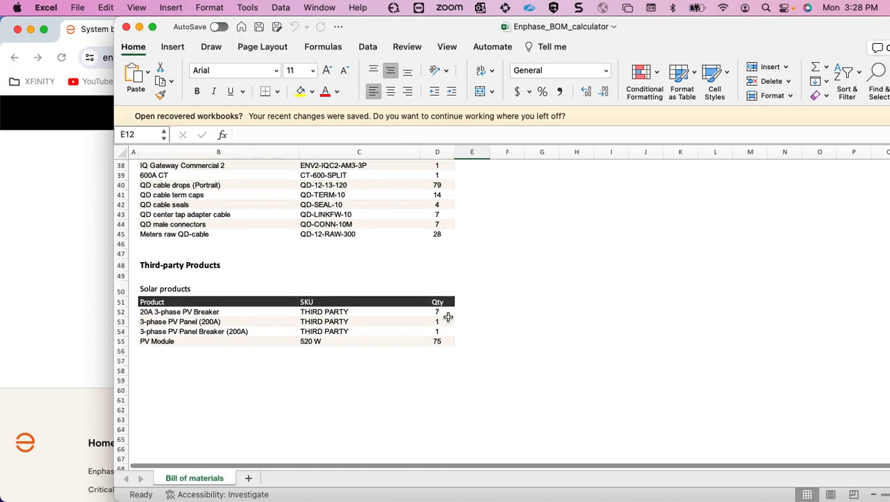
{"action": "scroll", "coordinate": [448, 317], "scroll_direction": "down", "scroll_amount": 3}
{"action": "scroll", "coordinate": [448, 318], "scroll_direction": "up", "scroll_amount": 10}
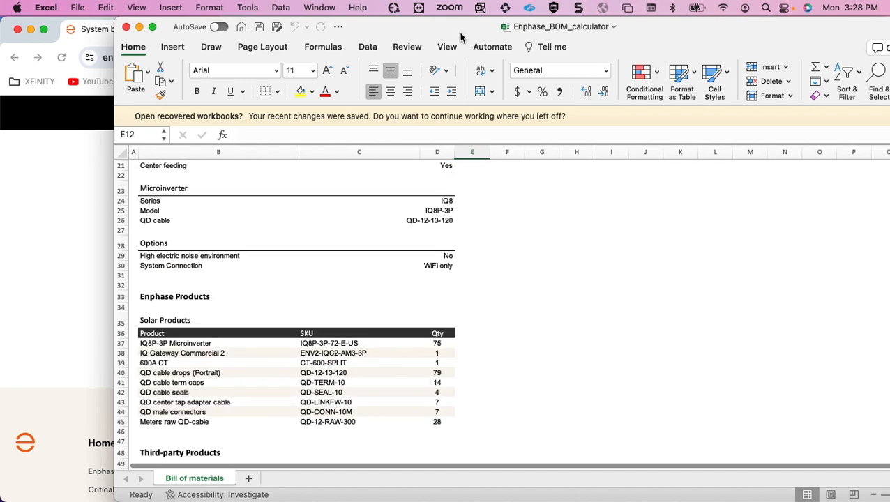
{"action": "left_click_drag", "start_coordinate": [460, 27], "coordinate": [1, 68]}
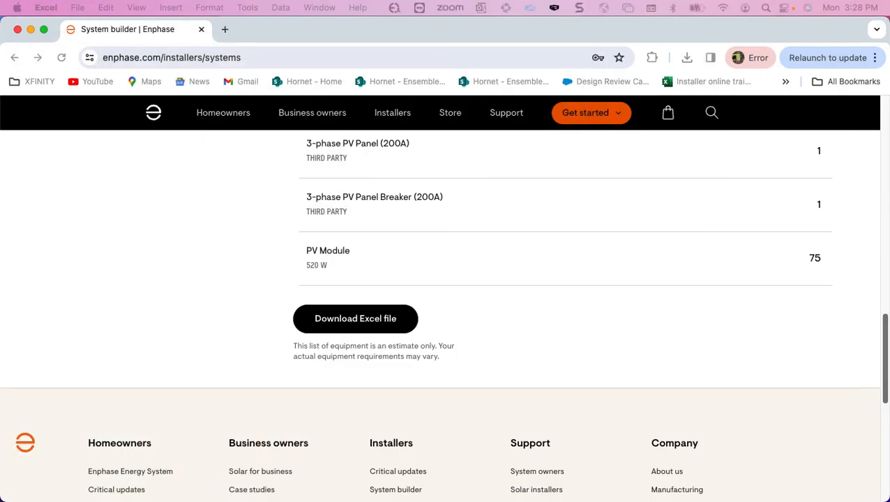
Go back to the installers page, open a fresh System builder form and set the project type to Commercial.
{"action": "left_click", "coordinate": [14, 57]}
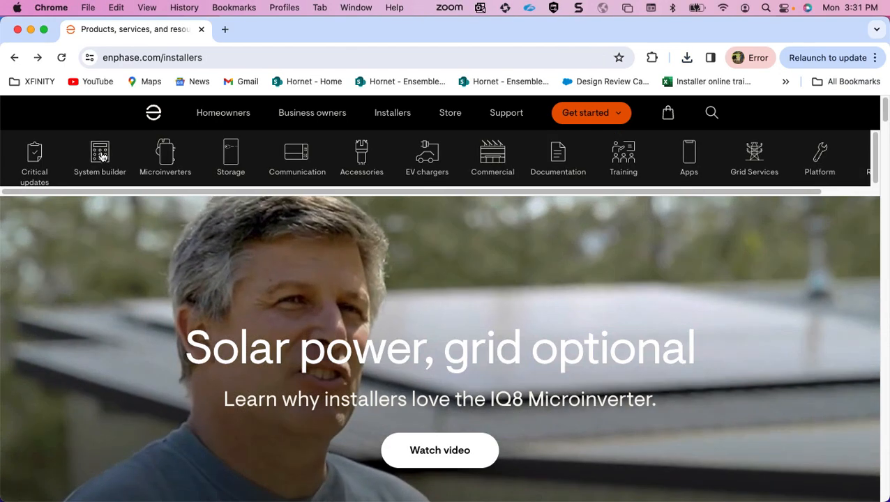
{"action": "left_click", "coordinate": [101, 155]}
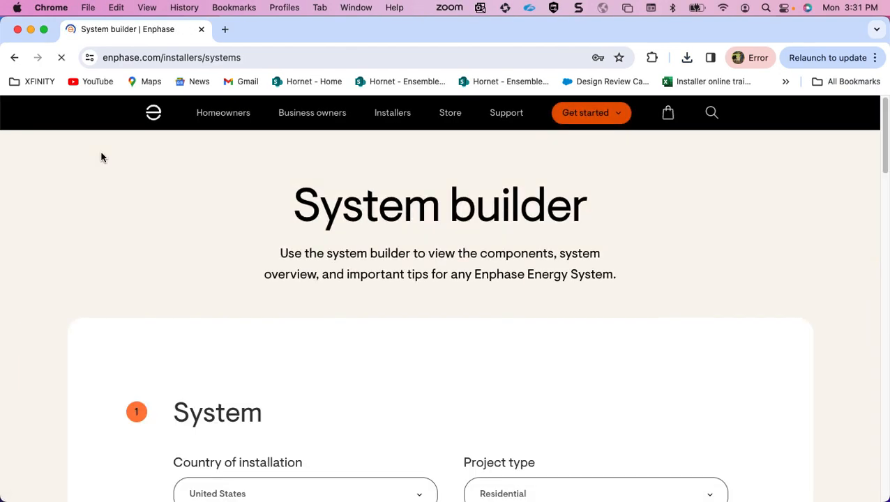
{"action": "scroll", "coordinate": [178, 229], "scroll_direction": "down", "scroll_amount": 4}
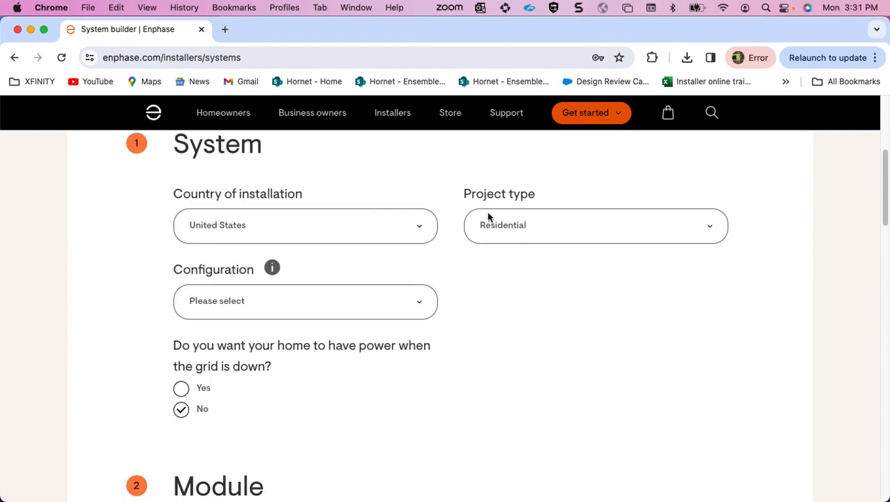
{"action": "left_click", "coordinate": [488, 217]}
{"action": "left_click", "coordinate": [494, 252]}
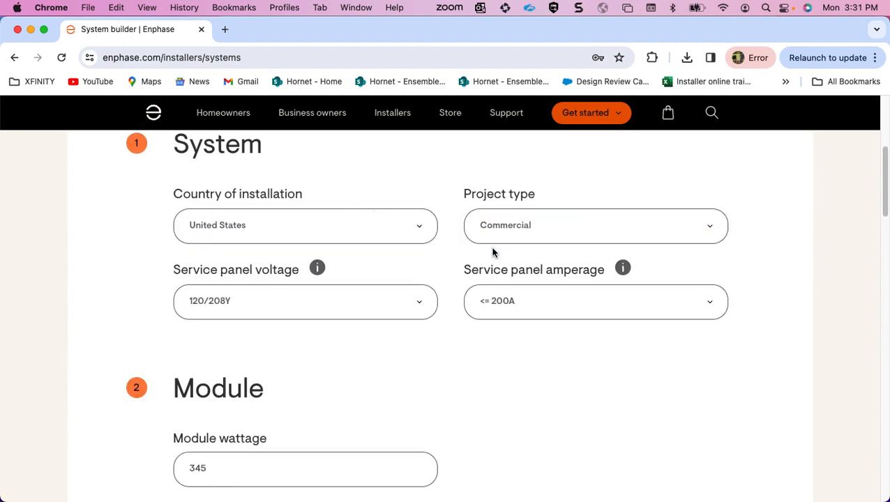
Set the service panel voltage to 277/480Y and the service panel amperage to 401 - 600A.
{"action": "left_click", "coordinate": [422, 304]}
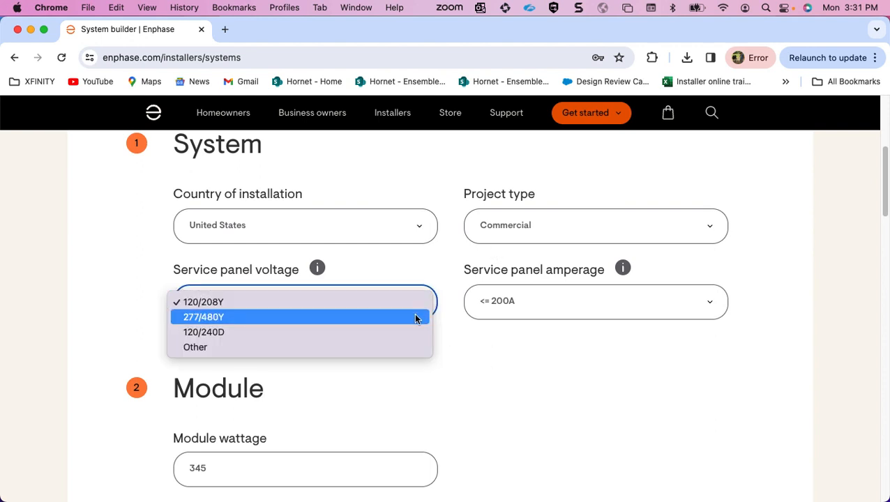
{"action": "left_click", "coordinate": [417, 317]}
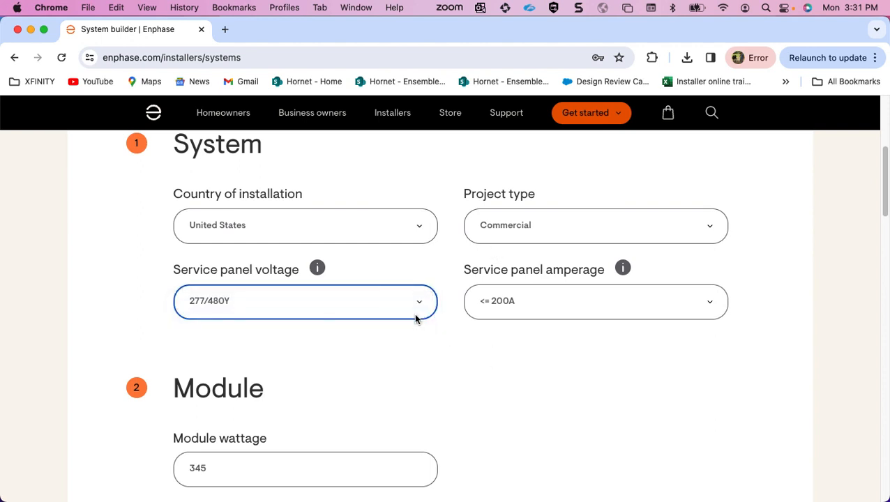
{"action": "left_click", "coordinate": [495, 316]}
{"action": "left_click", "coordinate": [503, 332]}
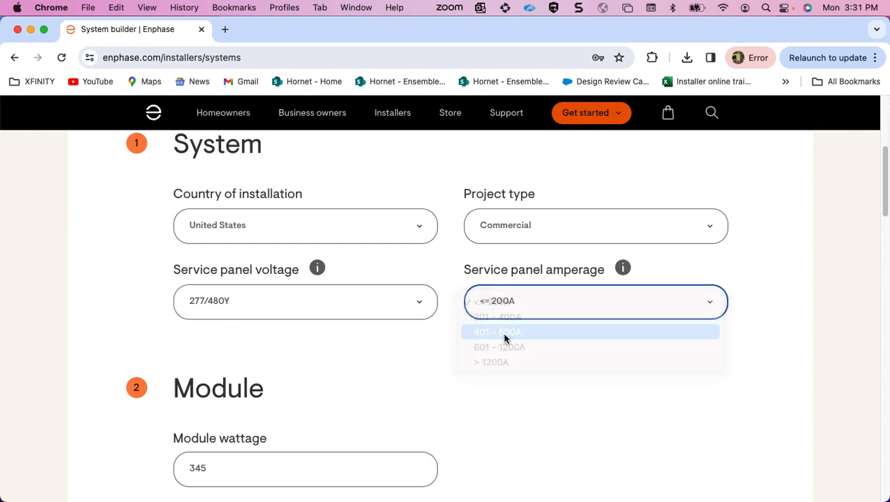
Set the module wattage to 520 in the Module section.
{"action": "scroll", "coordinate": [505, 339], "scroll_direction": "down", "scroll_amount": 4}
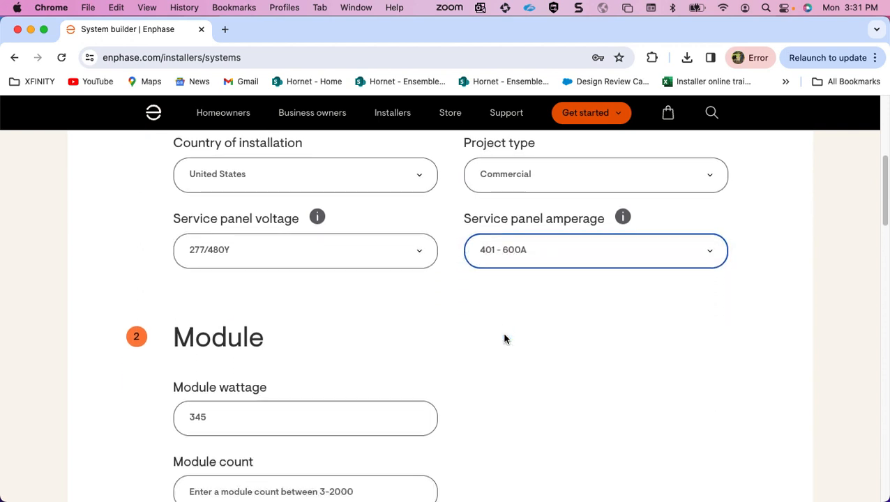
{"action": "scroll", "coordinate": [505, 339], "scroll_direction": "down", "scroll_amount": 3}
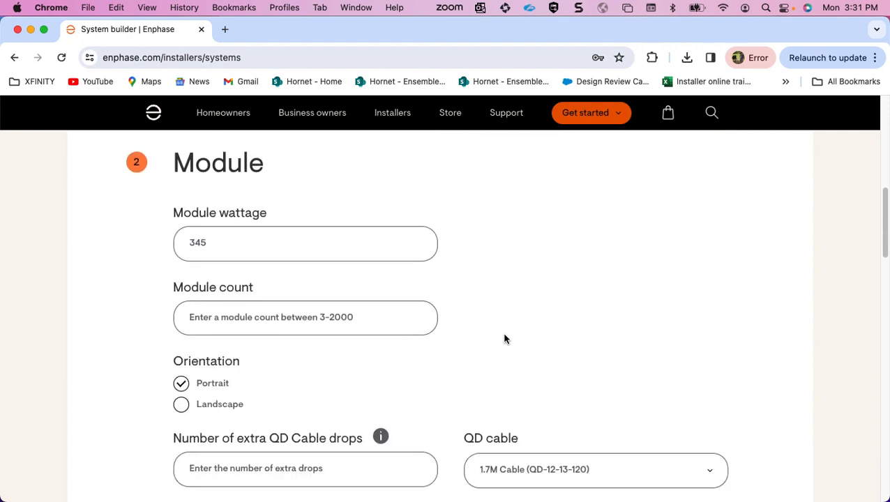
{"action": "double_click", "coordinate": [369, 230]}
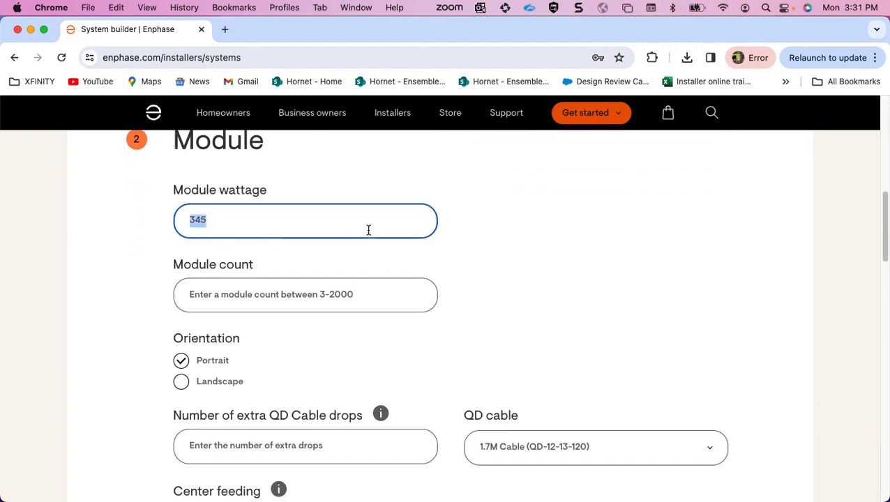
{"action": "type", "text": "52"}
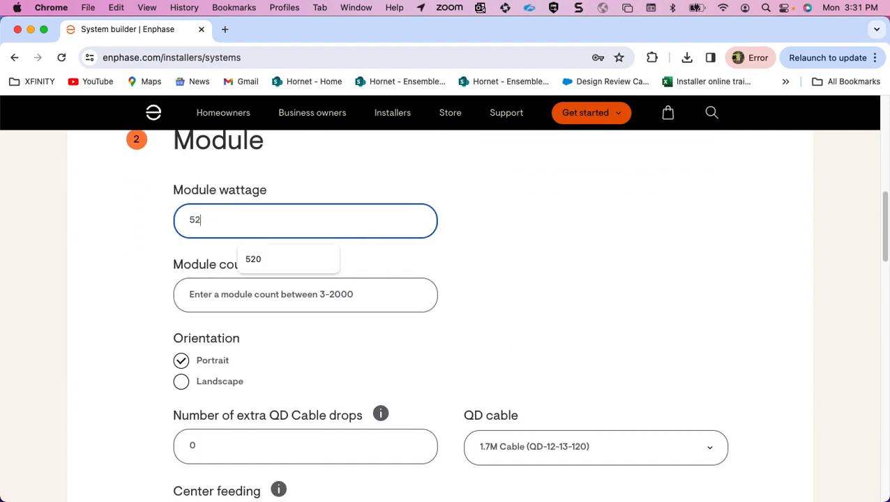
{"action": "type", "text": "0"}
Set the module orientation to Landscape and the module length to 2.4 meters.
{"action": "scroll", "coordinate": [358, 240], "scroll_direction": "down", "scroll_amount": 3}
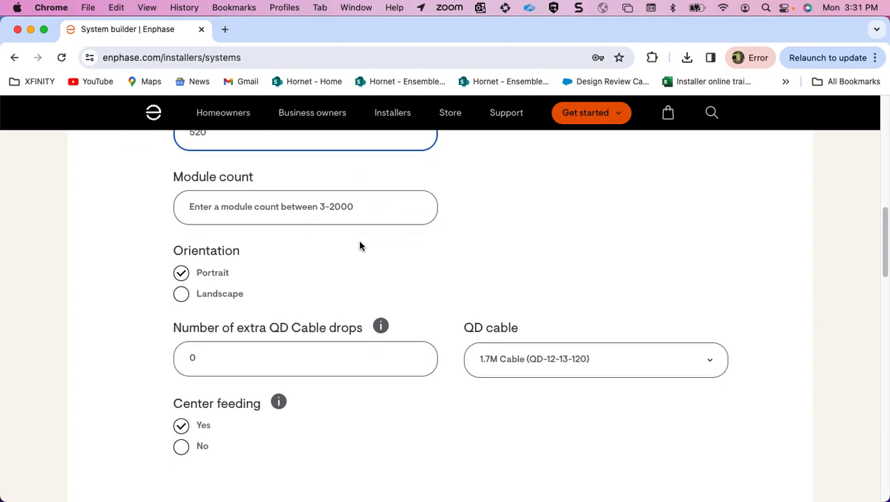
{"action": "left_click", "coordinate": [181, 295]}
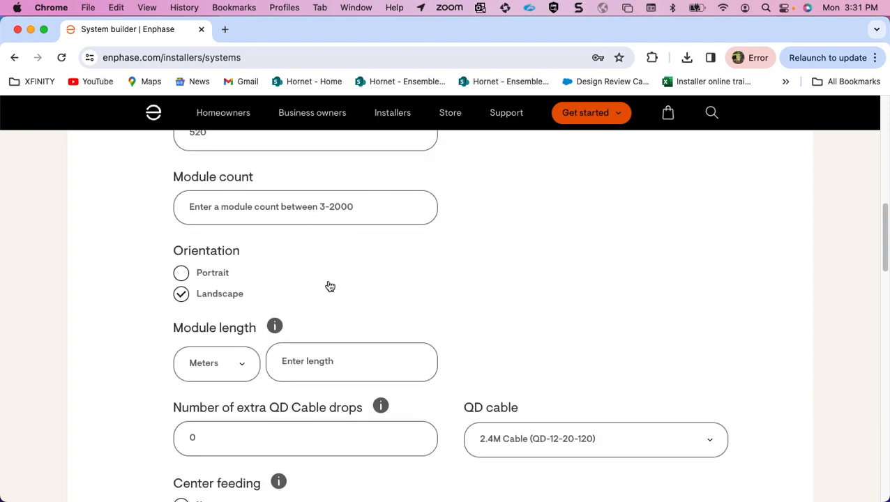
{"action": "scroll", "coordinate": [330, 287], "scroll_direction": "down", "scroll_amount": 2}
{"action": "left_click", "coordinate": [315, 299]}
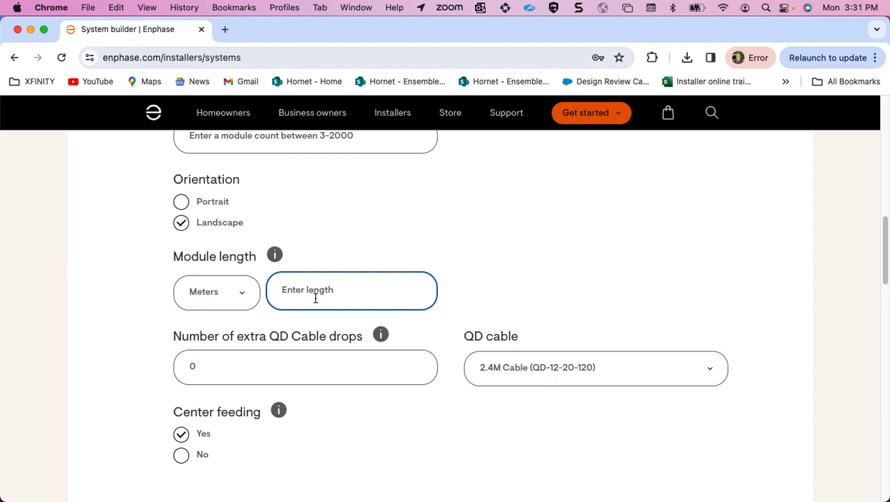
{"action": "type", "text": "2.4"}
{"action": "left_click", "coordinate": [498, 256]}
Enter a module count of 325 for the system.
{"action": "scroll", "coordinate": [494, 254], "scroll_direction": "down", "scroll_amount": 2}
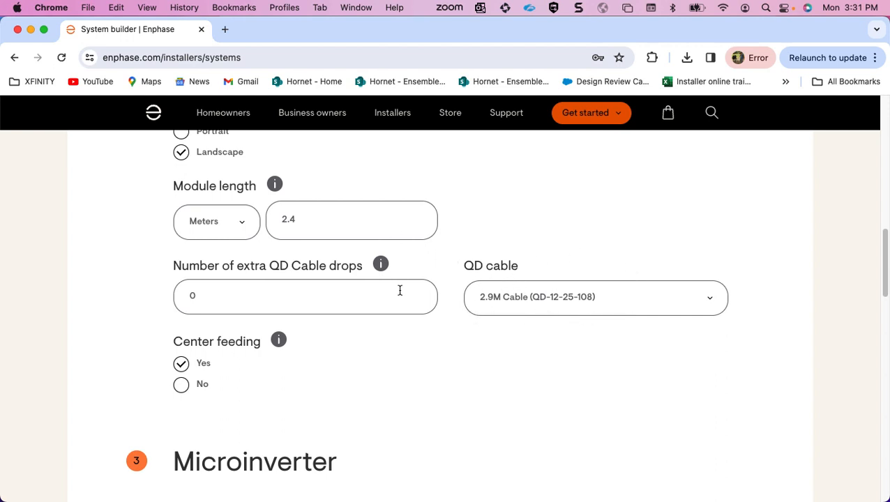
{"action": "scroll", "coordinate": [465, 254], "scroll_direction": "down", "scroll_amount": 3}
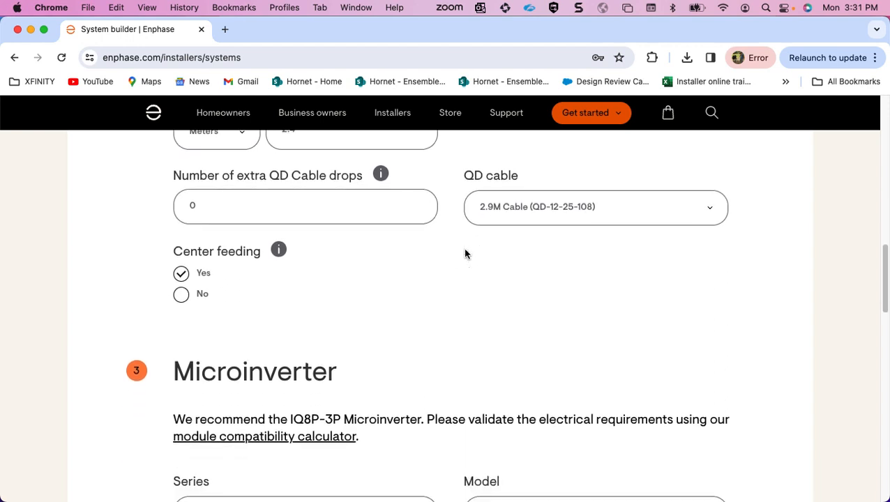
{"action": "scroll", "coordinate": [290, 211], "scroll_direction": "down", "scroll_amount": 1}
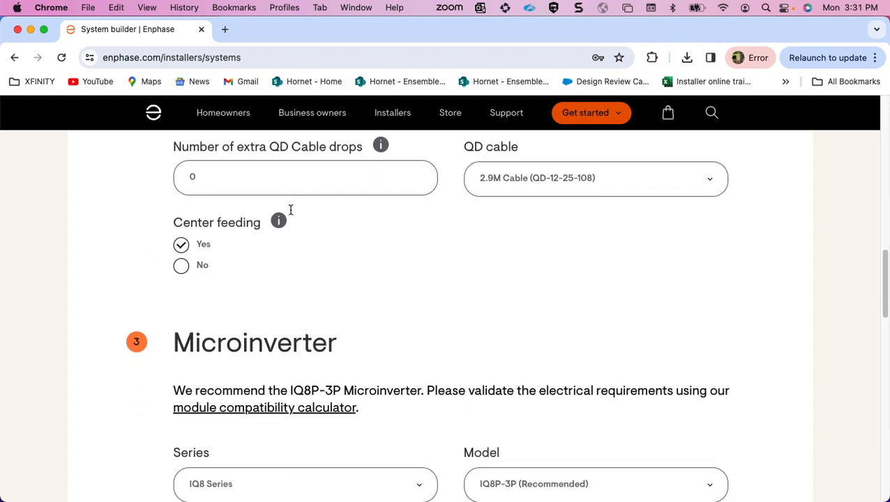
{"action": "scroll", "coordinate": [291, 211], "scroll_direction": "up", "scroll_amount": 4}
{"action": "scroll", "coordinate": [291, 211], "scroll_direction": "up", "scroll_amount": 8}
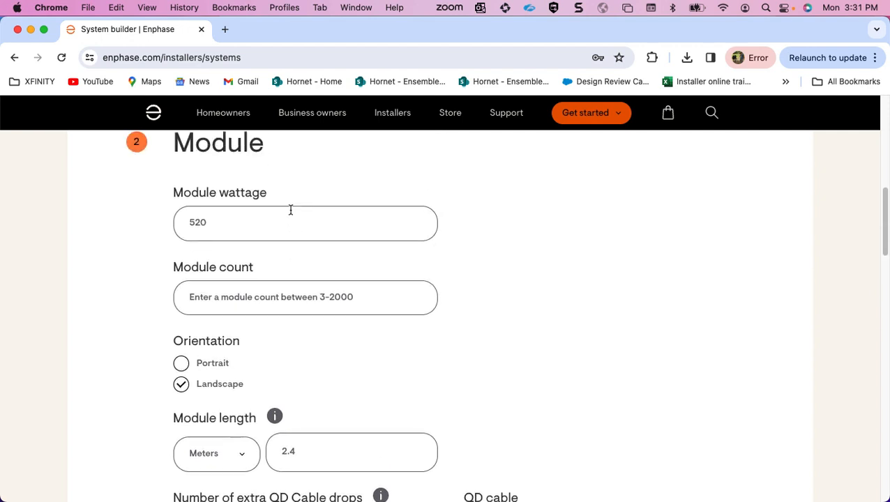
{"action": "left_click", "coordinate": [281, 300]}
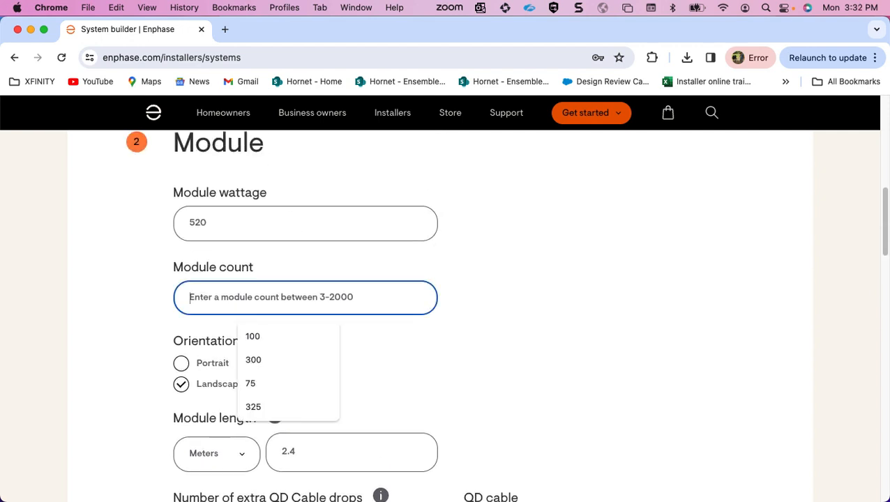
{"action": "type", "text": "325"}
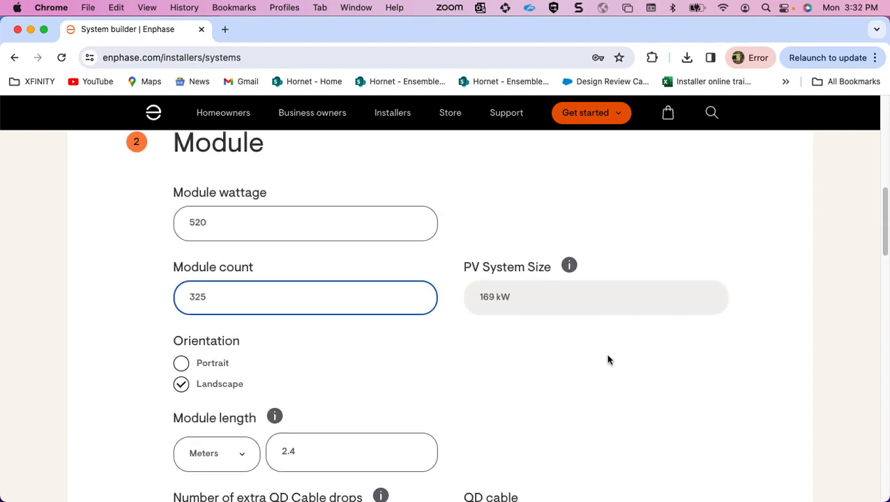
{"action": "left_click", "coordinate": [585, 379]}
Set the internet connection to Cellular only and high electric noise environment to Yes, and calculate the component list.
{"action": "scroll", "coordinate": [585, 379], "scroll_direction": "down", "scroll_amount": 8}
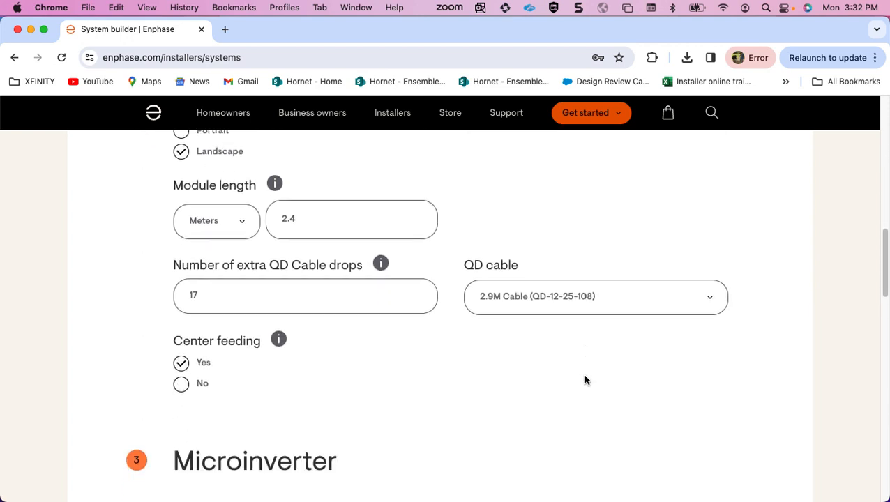
{"action": "scroll", "coordinate": [585, 380], "scroll_direction": "down", "scroll_amount": 1}
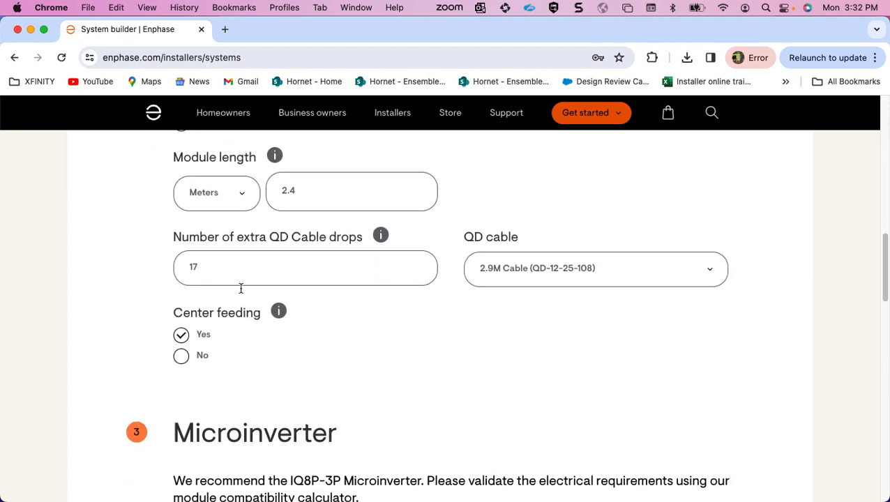
{"action": "scroll", "coordinate": [405, 324], "scroll_direction": "down", "scroll_amount": 13}
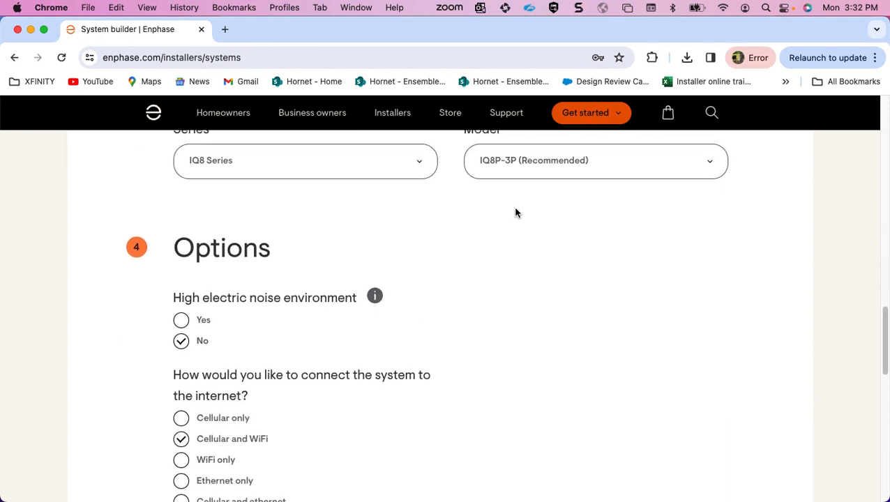
{"action": "scroll", "coordinate": [516, 213], "scroll_direction": "down", "scroll_amount": 3}
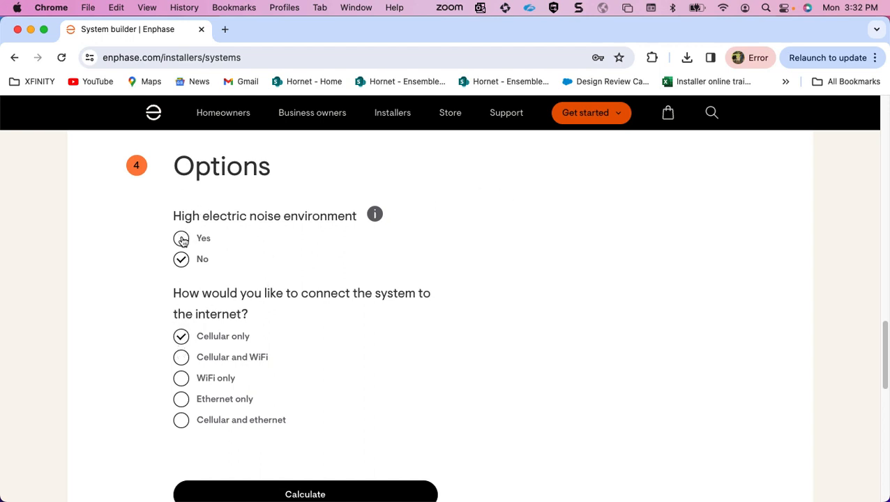
{"action": "scroll", "coordinate": [182, 240], "scroll_direction": "down", "scroll_amount": 2}
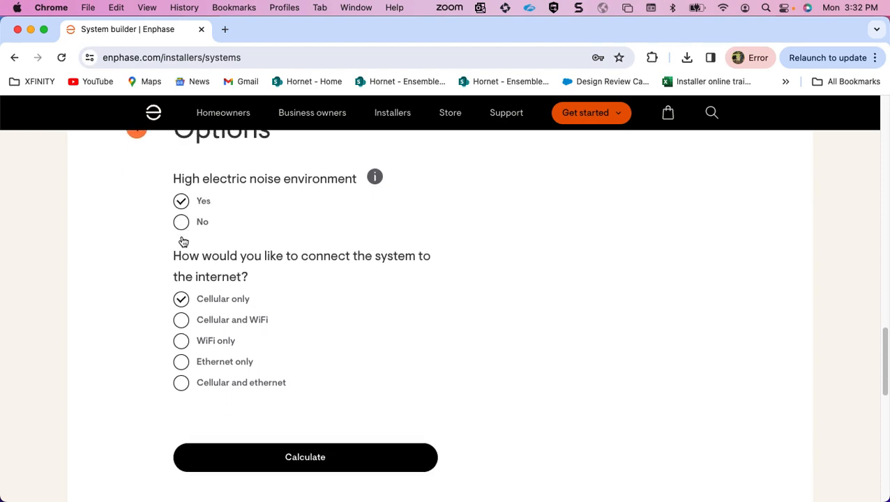
{"action": "left_click", "coordinate": [334, 451]}
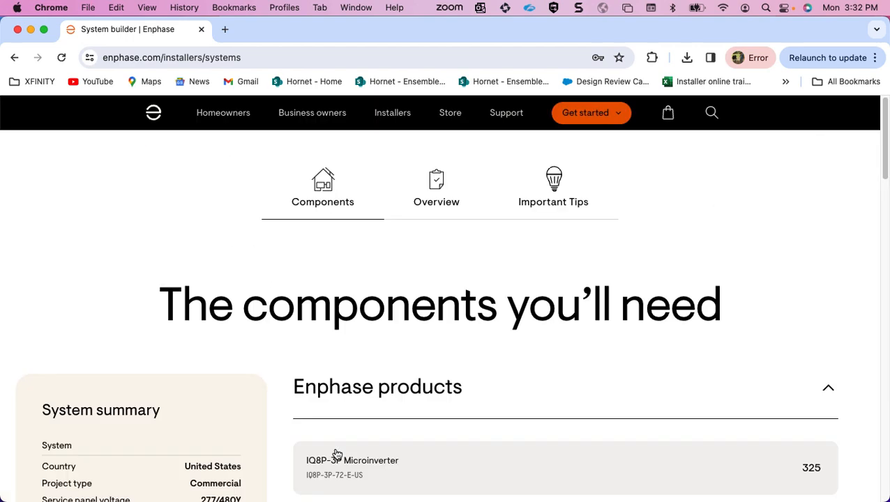
Examine the system summary and the quantities listed under Enphase products and Third-party products.
{"action": "scroll", "coordinate": [581, 262], "scroll_direction": "down", "scroll_amount": 5}
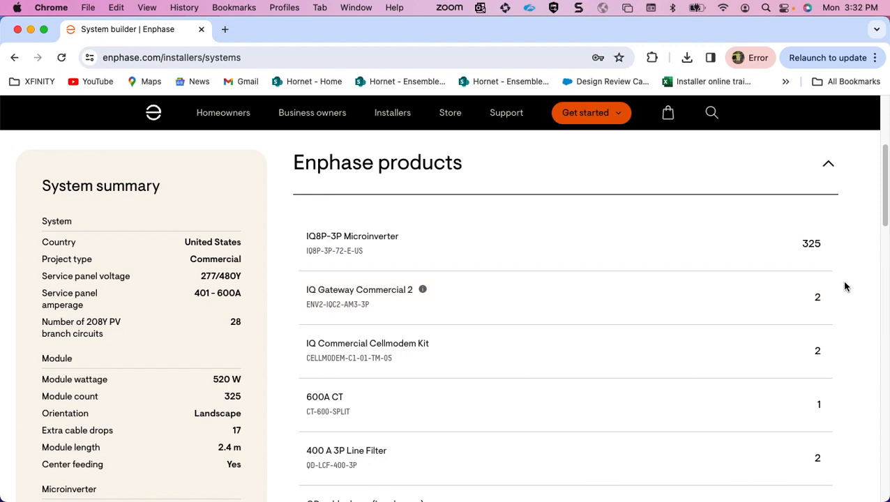
{"action": "scroll", "coordinate": [847, 283], "scroll_direction": "down", "scroll_amount": 3}
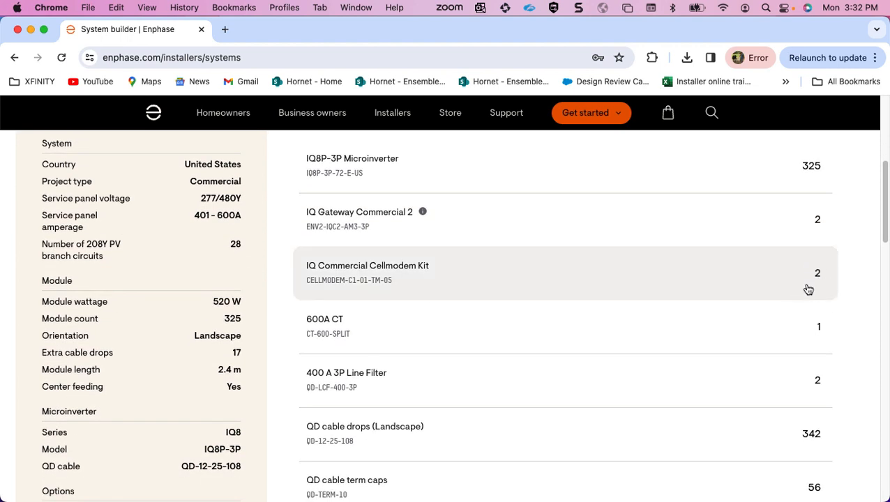
{"action": "scroll", "coordinate": [853, 271], "scroll_direction": "down", "scroll_amount": 5}
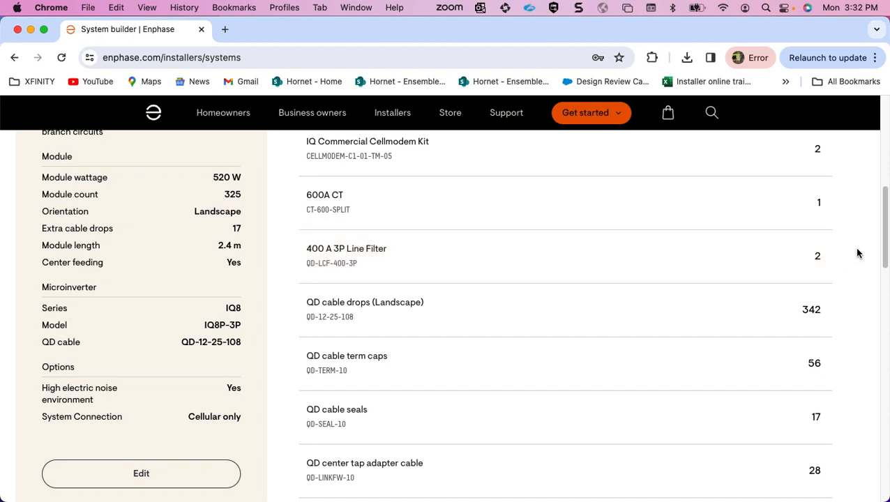
{"action": "scroll", "coordinate": [844, 263], "scroll_direction": "down", "scroll_amount": 2}
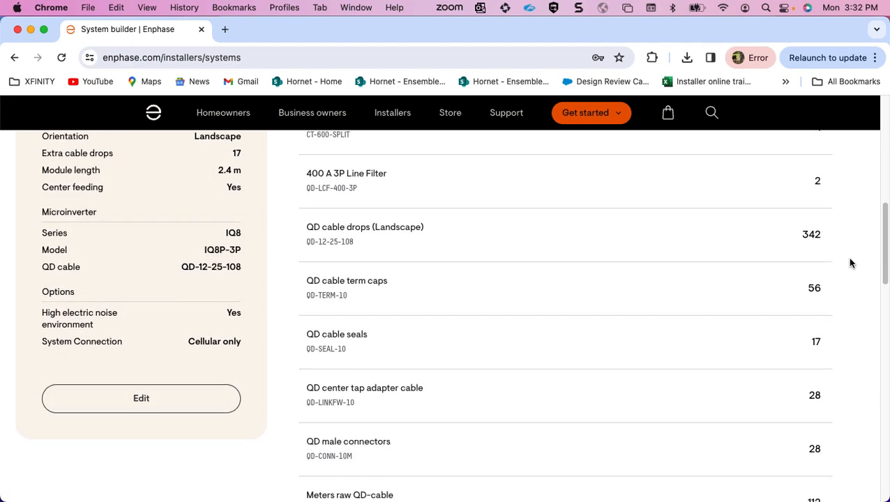
{"action": "scroll", "coordinate": [851, 263], "scroll_direction": "down", "scroll_amount": 1}
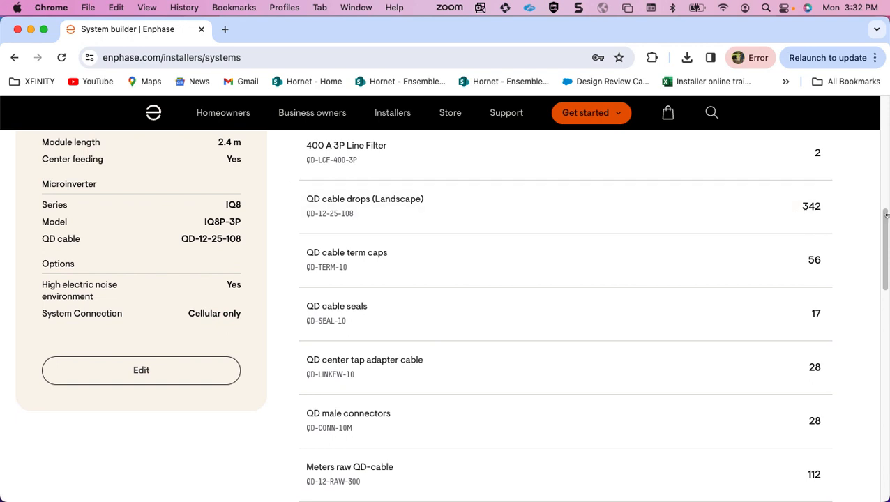
{"action": "scroll", "coordinate": [865, 225], "scroll_direction": "down", "scroll_amount": 1}
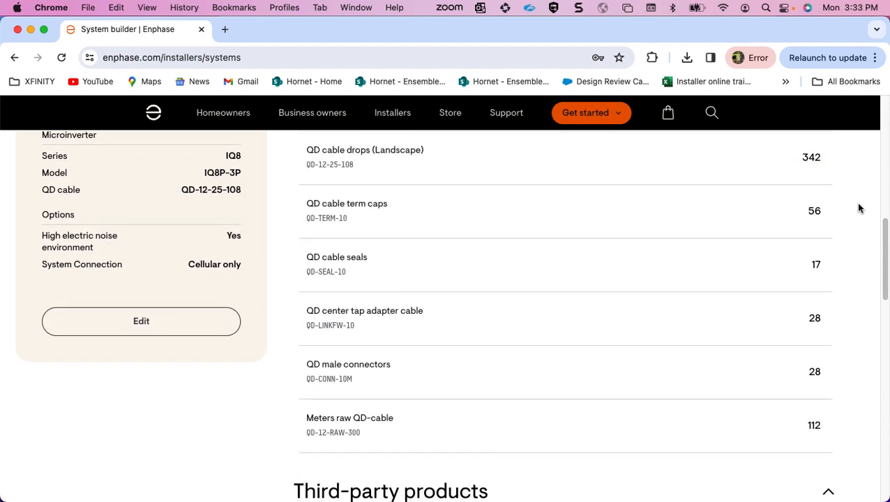
{"action": "scroll", "coordinate": [859, 210], "scroll_direction": "down", "scroll_amount": 1}
{"action": "scroll", "coordinate": [858, 210], "scroll_direction": "down", "scroll_amount": 4}
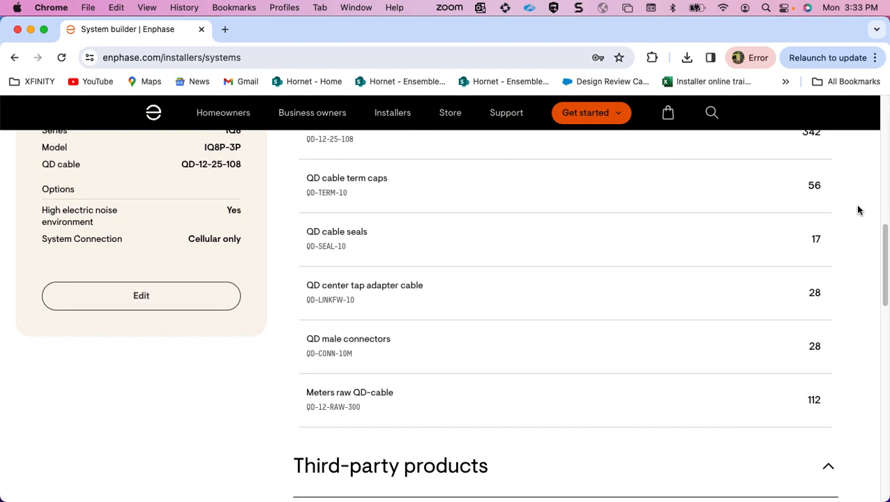
{"action": "scroll", "coordinate": [858, 210], "scroll_direction": "down", "scroll_amount": 4}
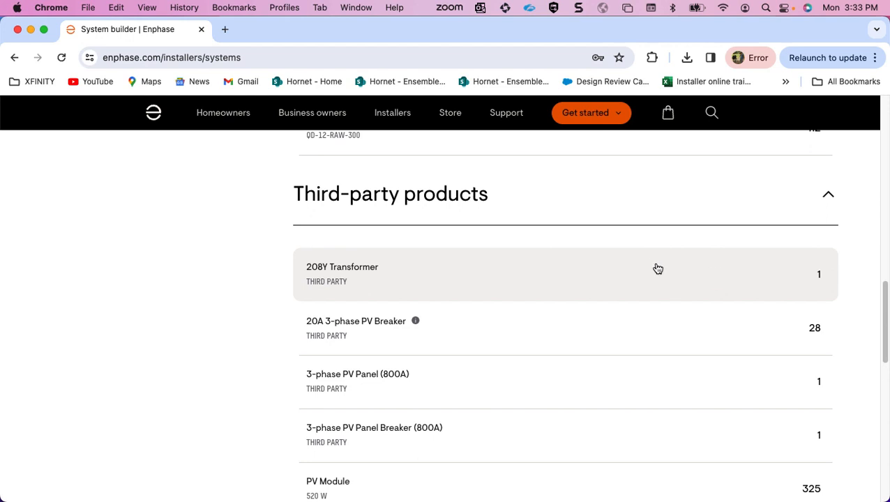
{"action": "scroll", "coordinate": [658, 269], "scroll_direction": "down", "scroll_amount": 1}
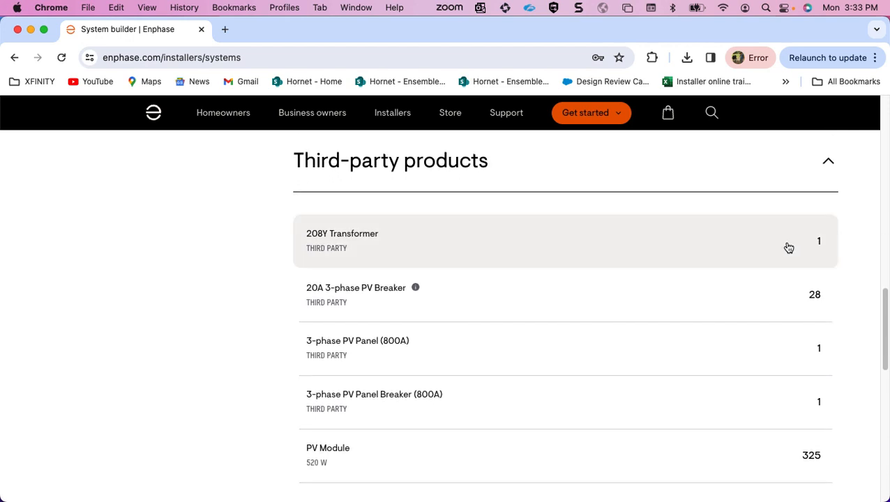
{"action": "scroll", "coordinate": [858, 254], "scroll_direction": "down", "scroll_amount": 2}
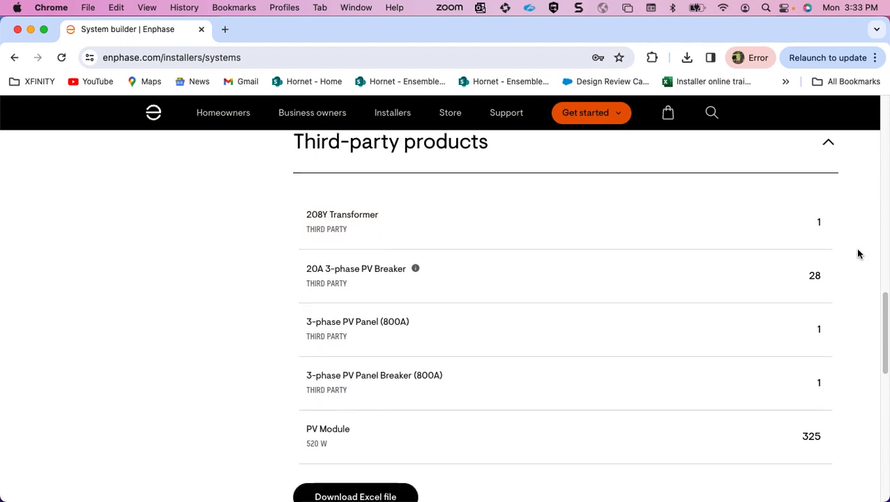
{"action": "scroll", "coordinate": [858, 254], "scroll_direction": "down", "scroll_amount": 2}
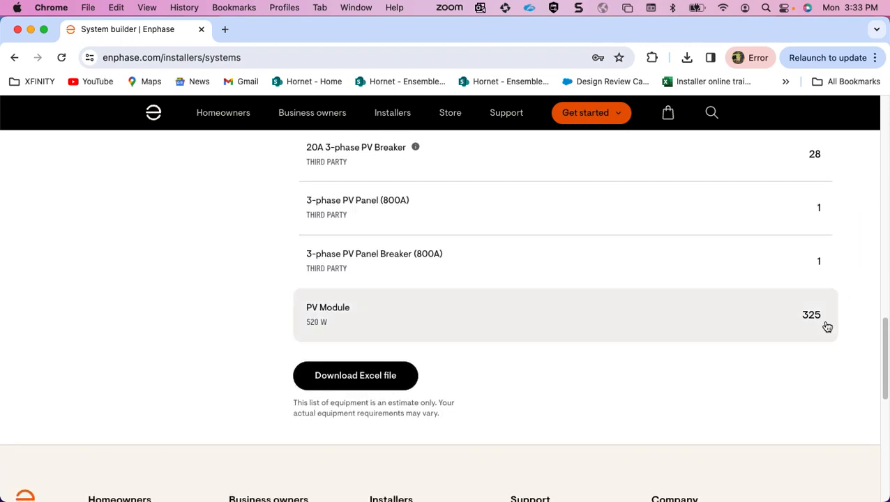
Download the component list as an Excel file, open Enphase_BOM_calculator (1).xlsx in Excel and fit its window on the screen.
{"action": "left_click", "coordinate": [387, 377]}
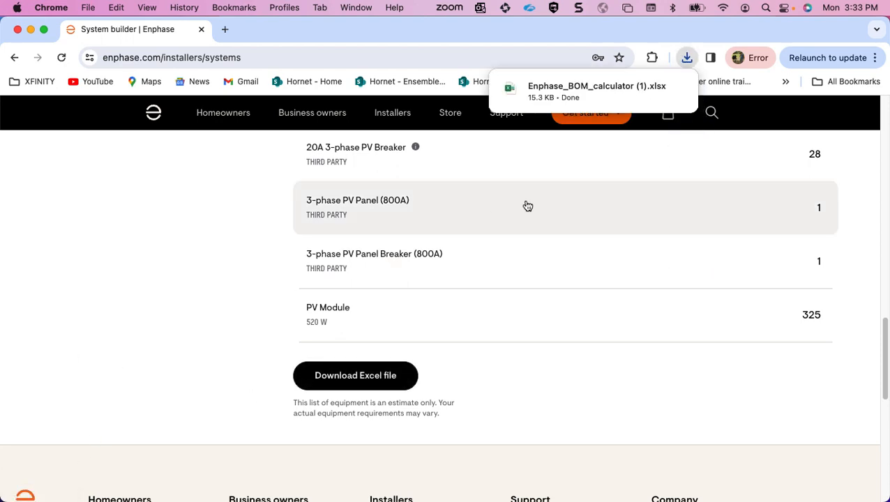
{"action": "left_click", "coordinate": [597, 91]}
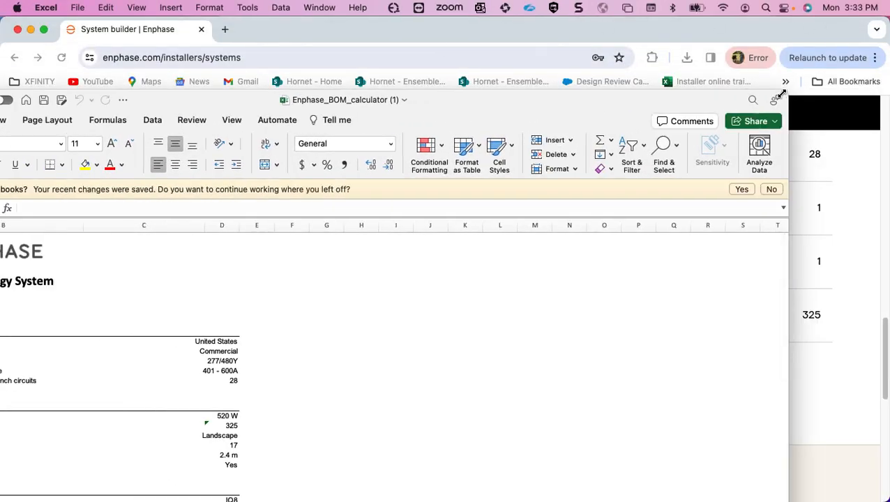
{"action": "left_click_drag", "start_coordinate": [781, 94], "coordinate": [576, 167]}
{"action": "left_click_drag", "start_coordinate": [486, 182], "coordinate": [674, 32]}
Look through the Bill of materials sheet, including the system summary, the Enphase product table and the third-party product table.
{"action": "scroll", "coordinate": [591, 292], "scroll_direction": "down", "scroll_amount": 3}
{"action": "scroll", "coordinate": [592, 291], "scroll_direction": "down", "scroll_amount": 7}
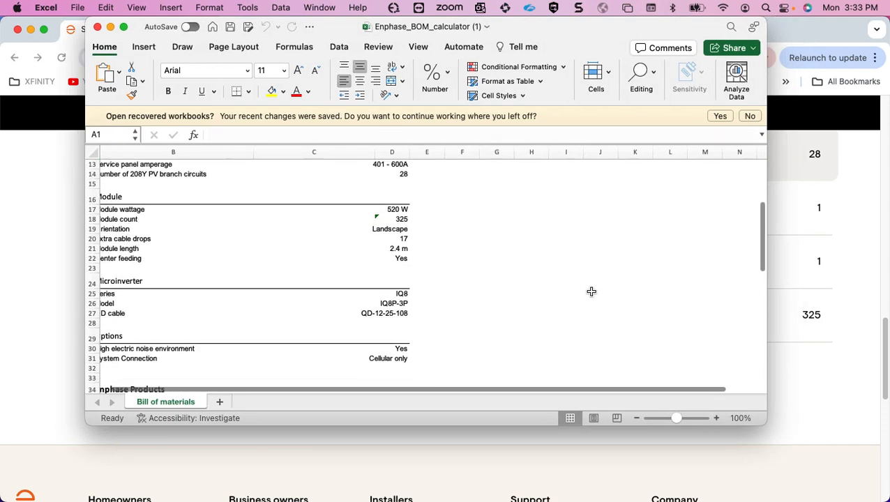
{"action": "scroll", "coordinate": [592, 291], "scroll_direction": "down", "scroll_amount": 7}
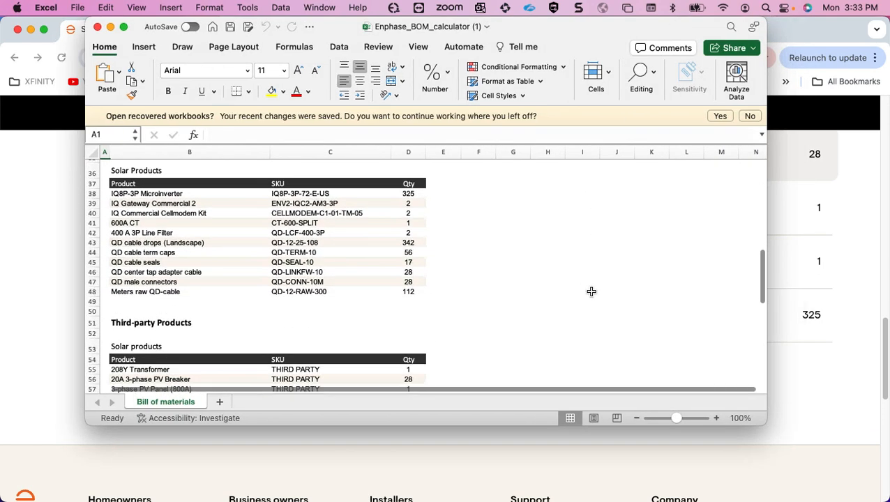
{"action": "scroll", "coordinate": [592, 292], "scroll_direction": "up", "scroll_amount": 17}
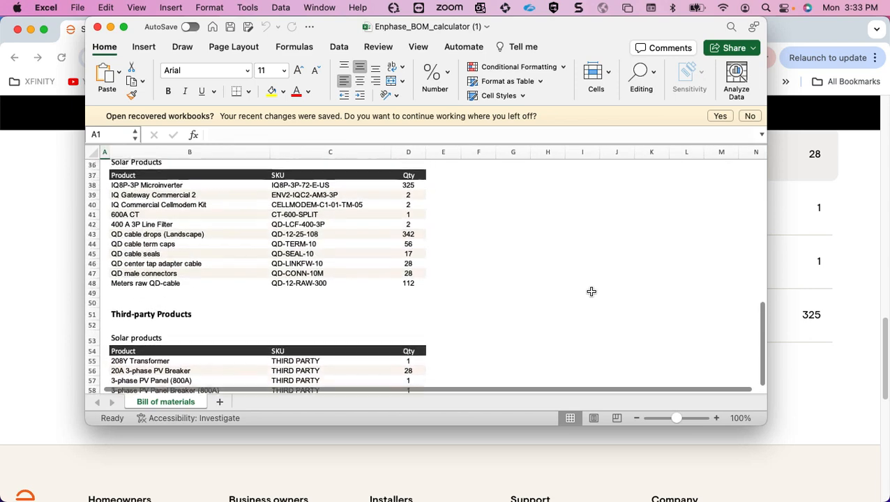
{"action": "scroll", "coordinate": [592, 292], "scroll_direction": "down", "scroll_amount": 20}
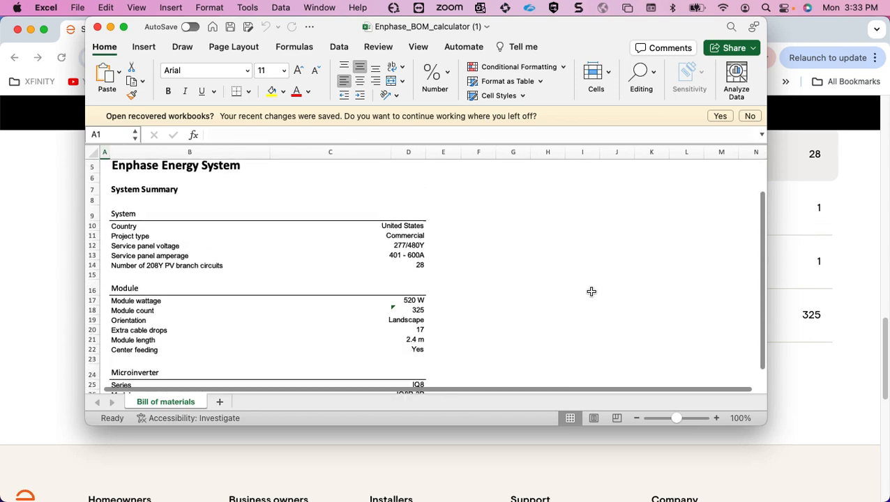
{"action": "scroll", "coordinate": [592, 291], "scroll_direction": "up", "scroll_amount": 20}
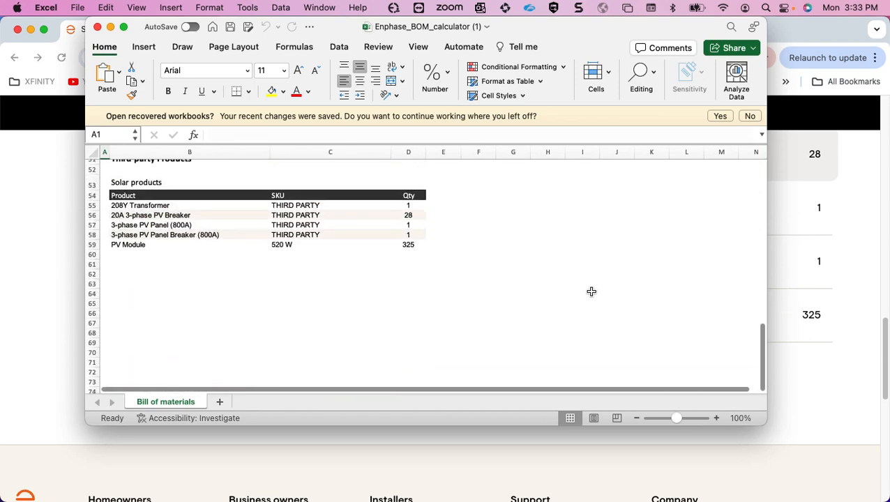
{"action": "scroll", "coordinate": [591, 291], "scroll_direction": "down", "scroll_amount": 1}
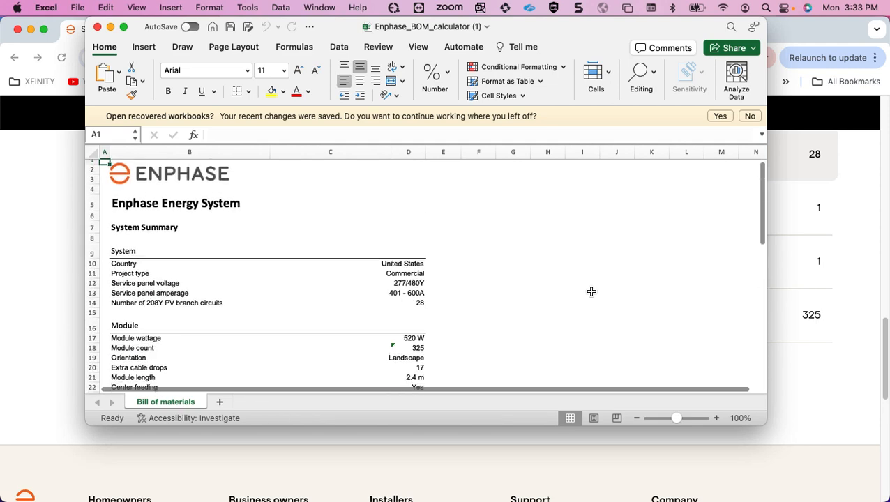